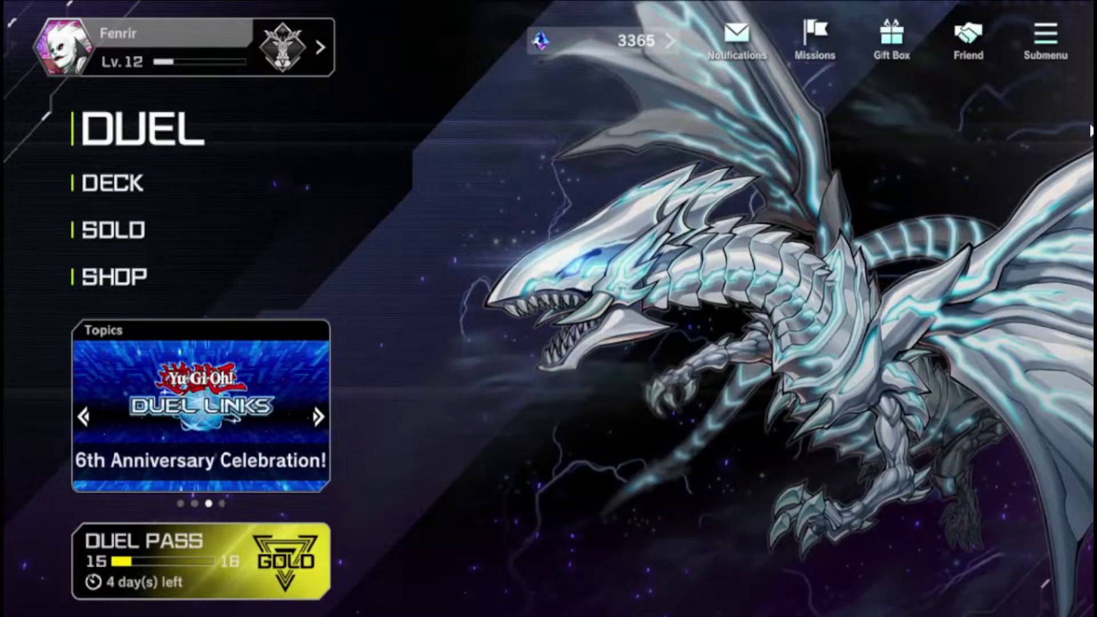
Exit the running Master Duel game from the Steam library and confirm the Exit Game dialog
key("alt+Tab")
key("alt+Tab")
key("alt+Tab")
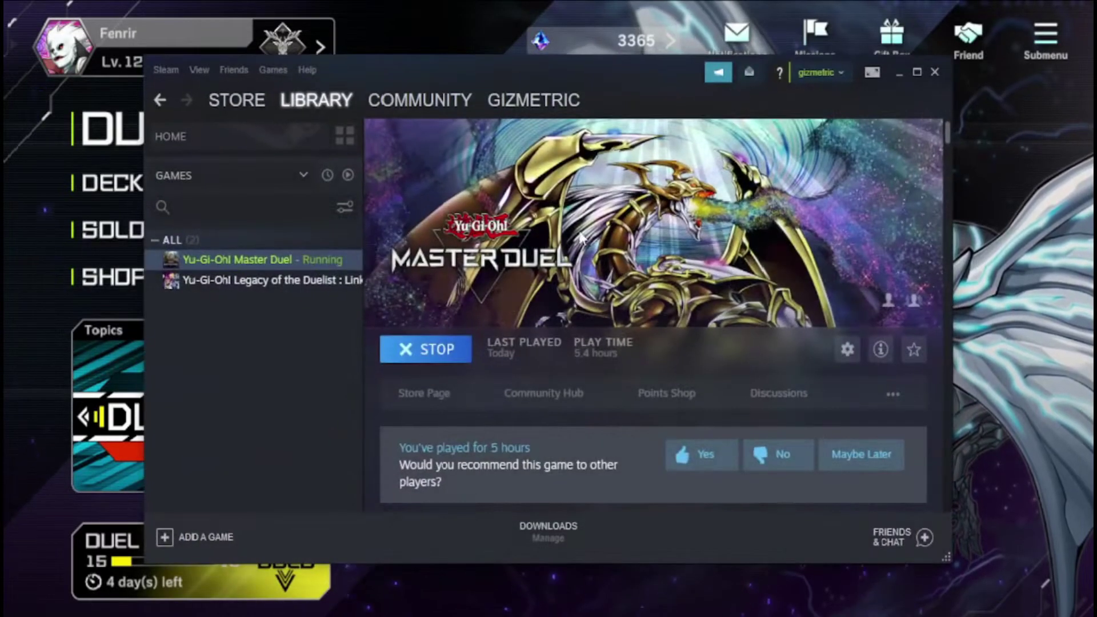
left_click(418, 354)
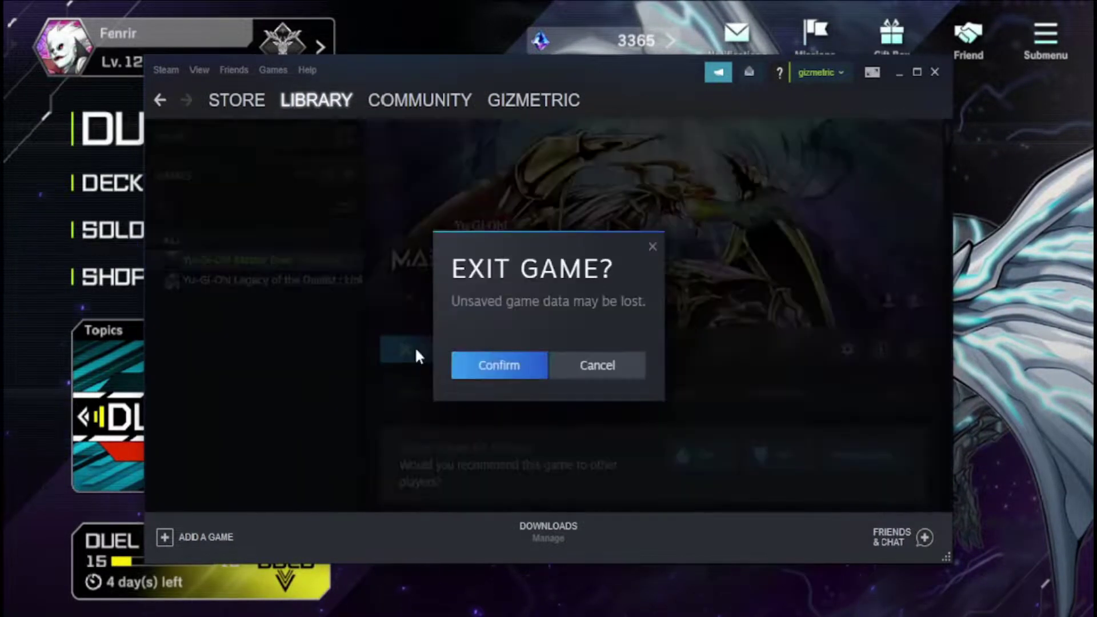
left_click(502, 371)
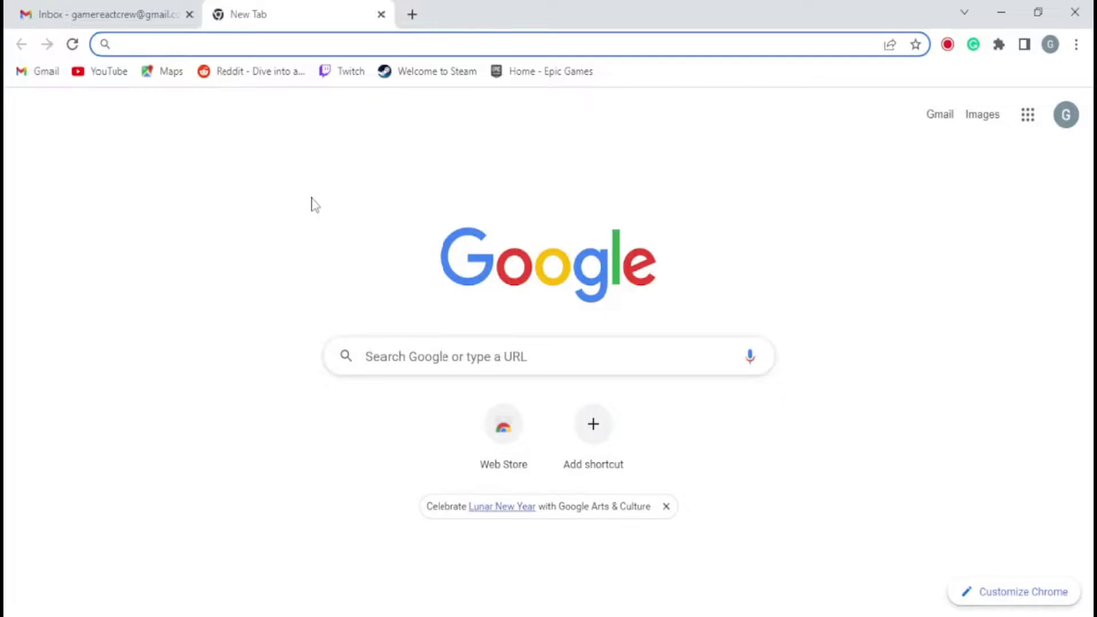
Search 'steam sign up' to reach Steam's join page, then select the Gmail account's e-mail address
type("steam sign up")
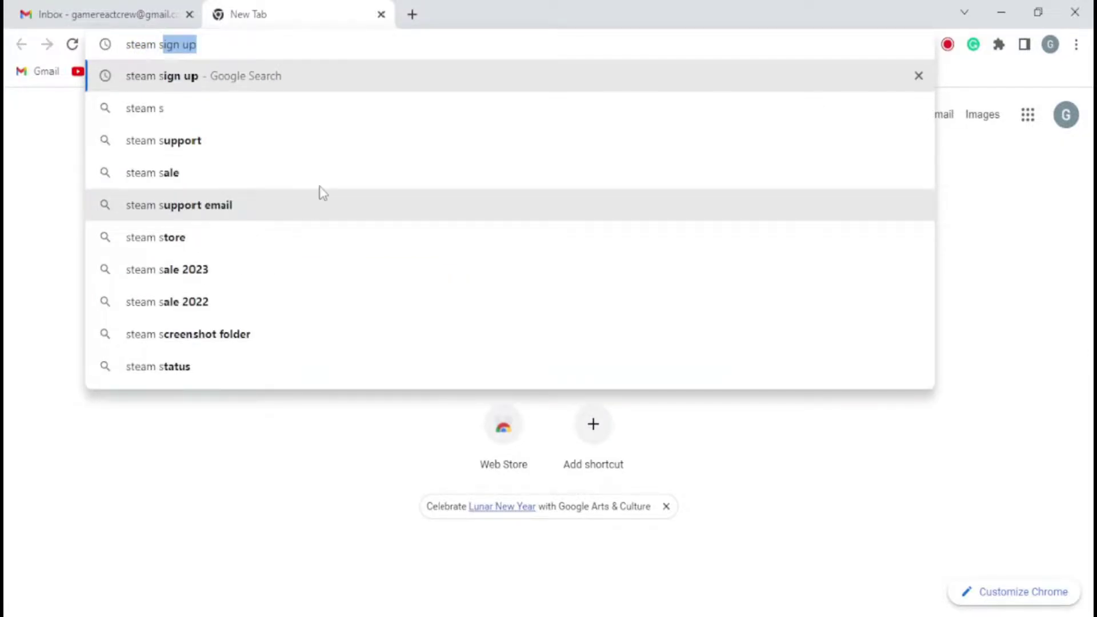
left_click(328, 81)
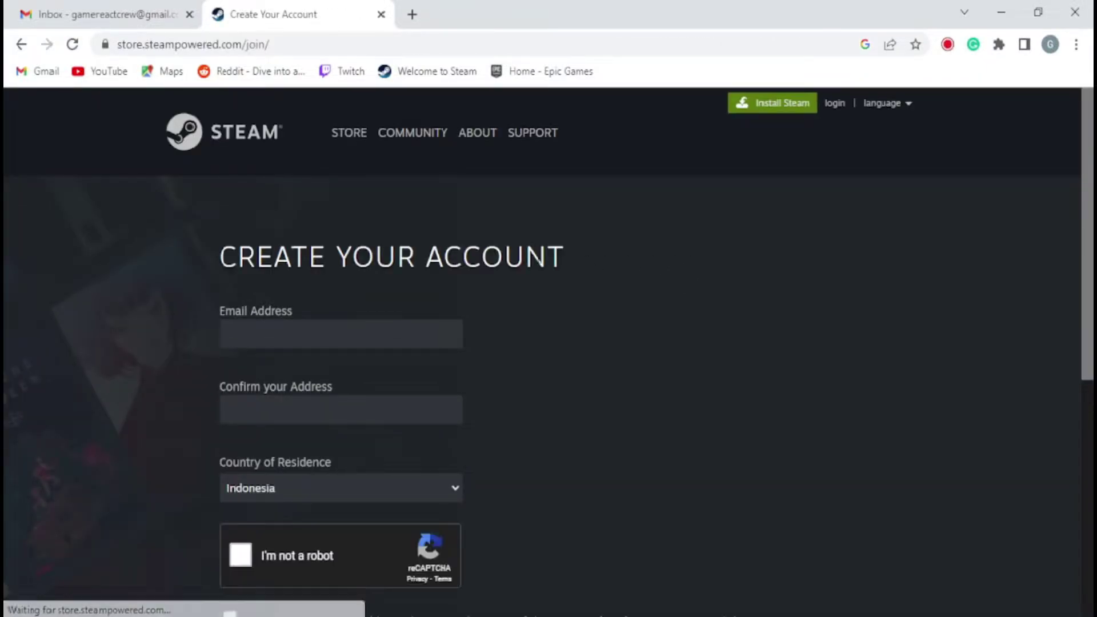
left_click(129, 7)
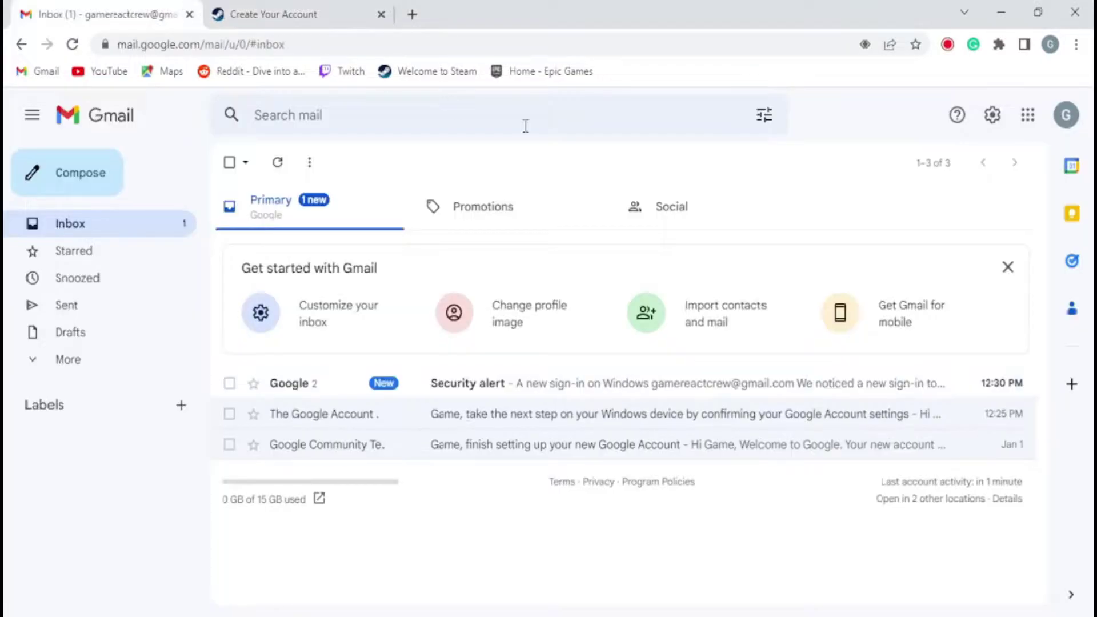
left_click(1066, 114)
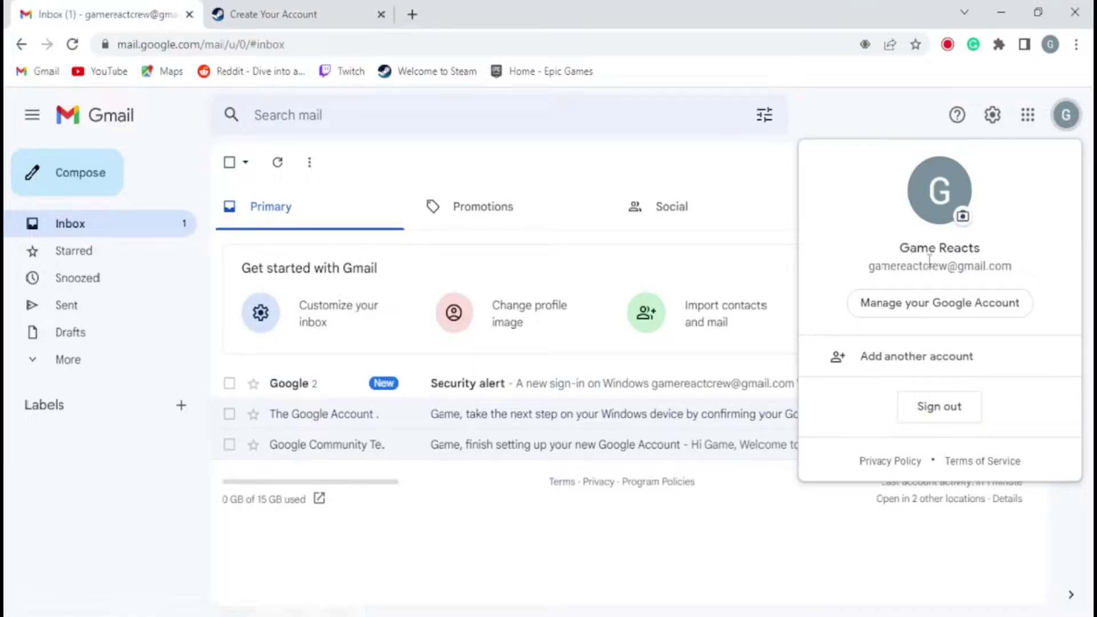
triple_click(933, 266)
right_click(934, 267)
Copy the e-mail address and paste it into Steam's e-mail and confirm e-mail fields
left_click(936, 276)
left_click(273, 13)
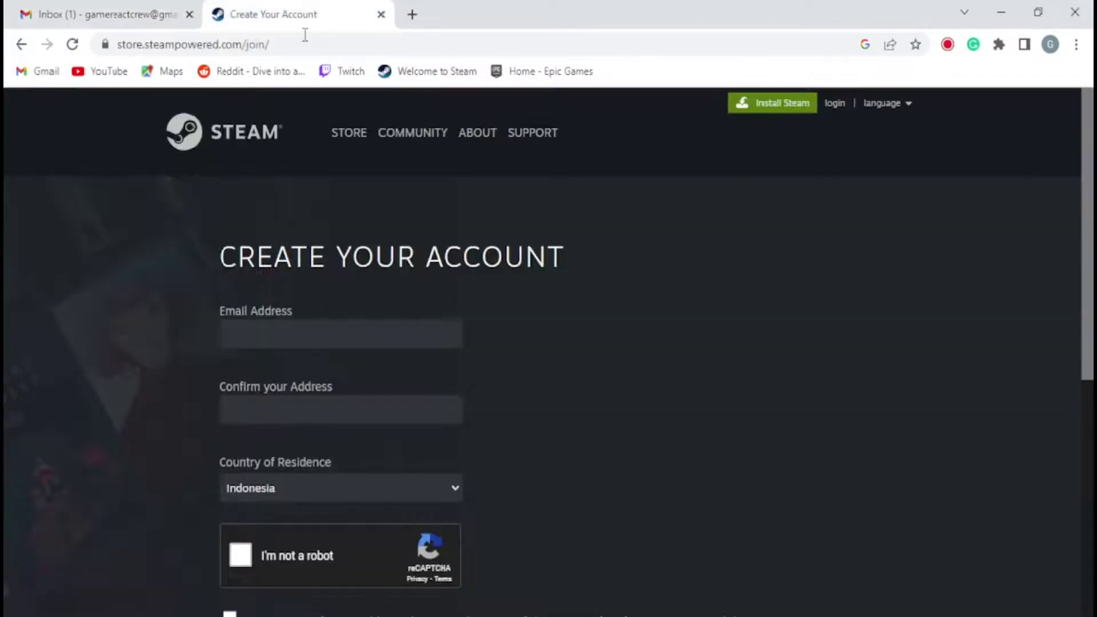
left_click(317, 335)
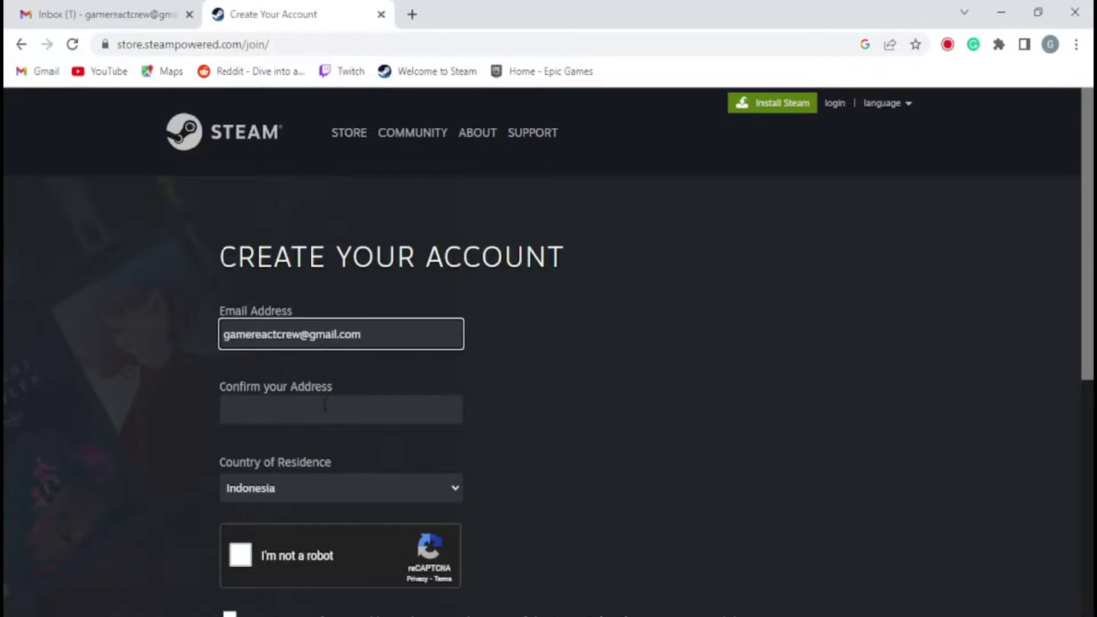
left_click(324, 405)
key("ctrl+v")
Pass the captcha's traffic-light and motorcycle image challenges and submit the signup form
left_click(252, 549)
left_click(365, 440)
left_click(369, 491)
left_click(533, 586)
left_click(304, 431)
left_click(382, 431)
left_click(460, 431)
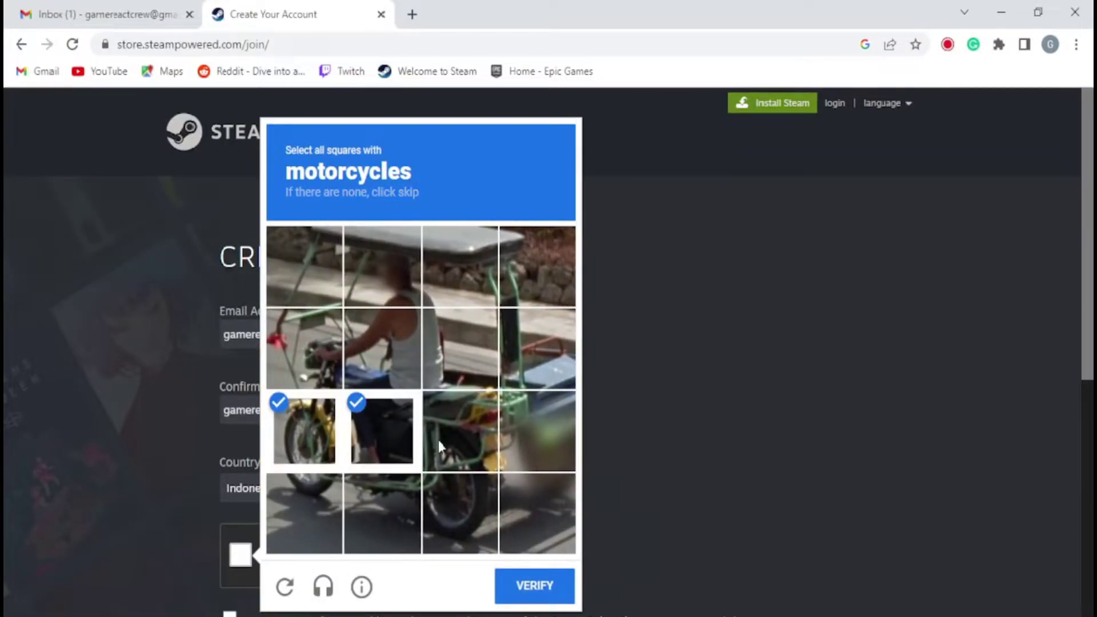
left_click(460, 512)
left_click(534, 585)
scroll(543, 383, "down", 3)
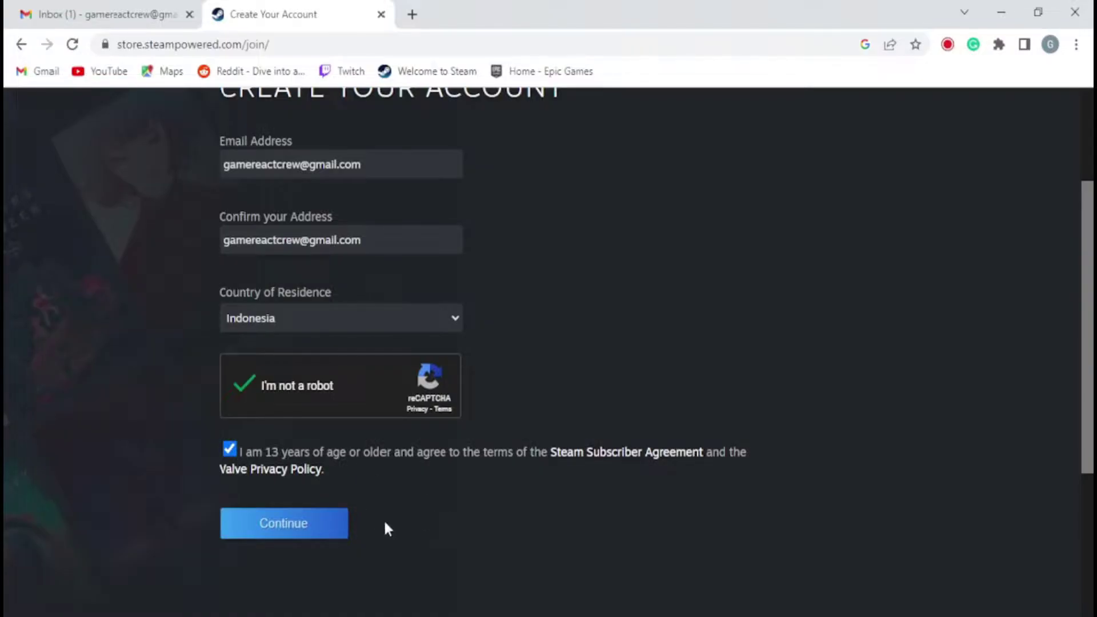
left_click(328, 530)
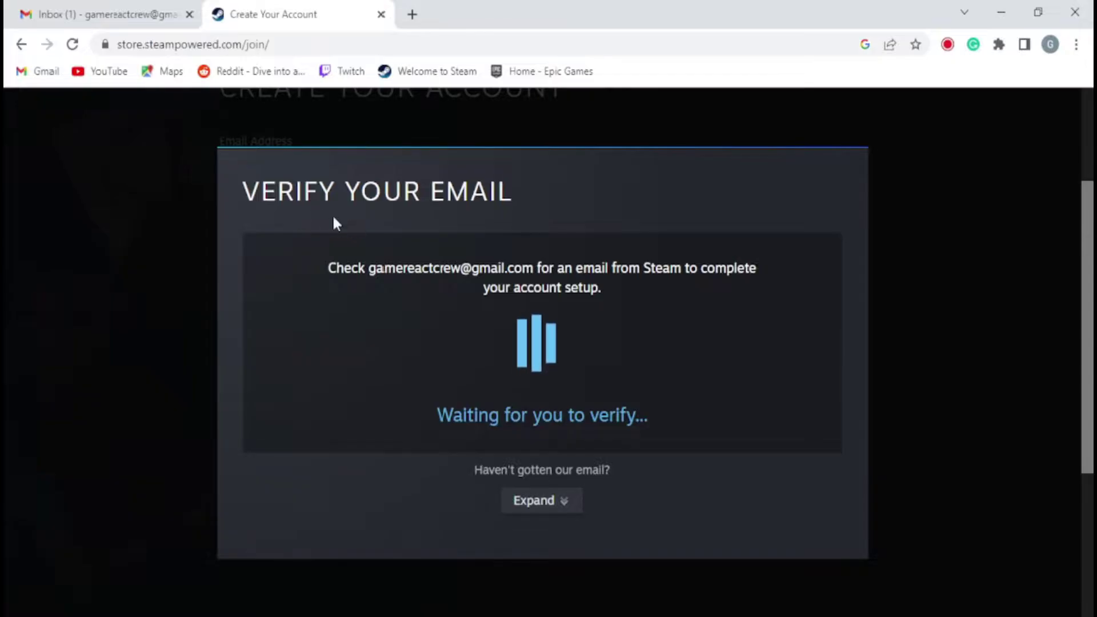
Open Steam's verification message in Gmail and confirm it with VERIFY MY EMAIL ADDRESS
left_click(114, 13)
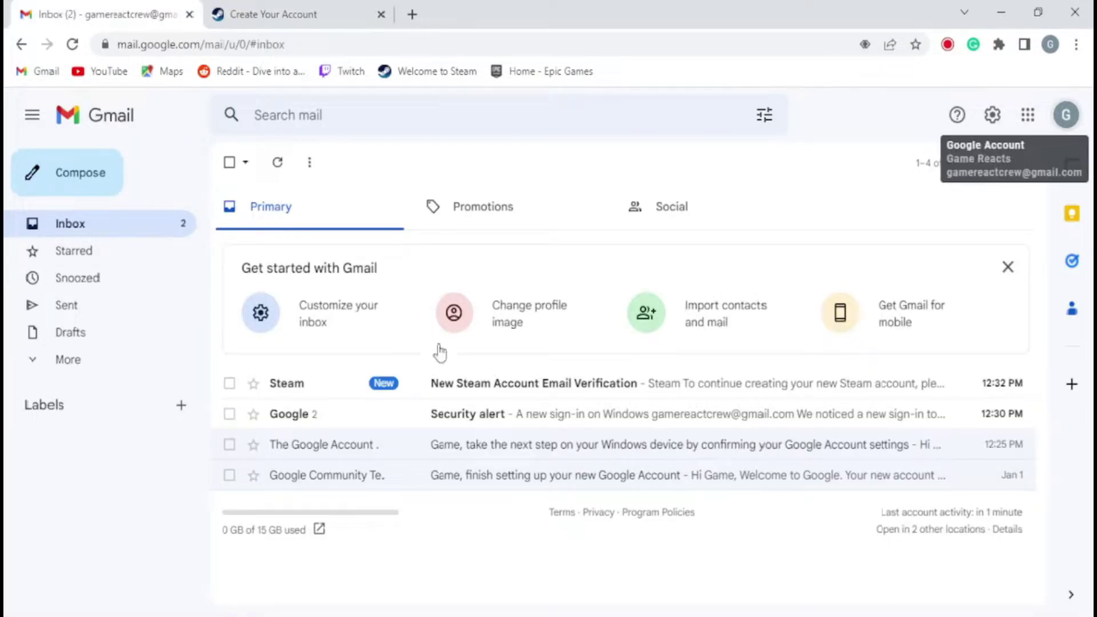
left_click(502, 386)
scroll(500, 320, "down", 5)
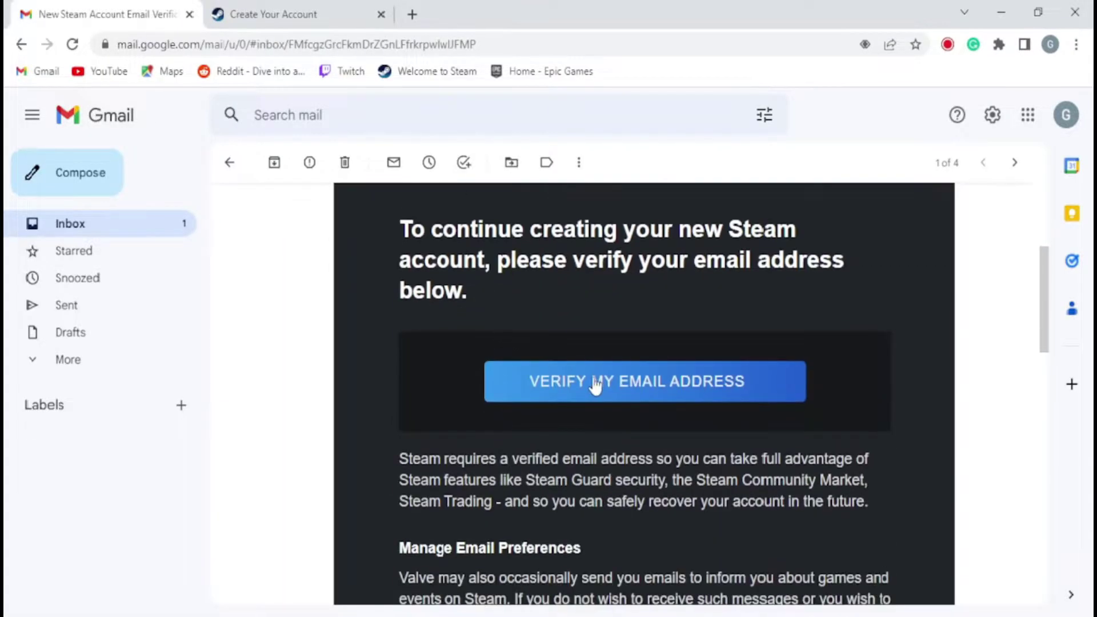
left_click(596, 386)
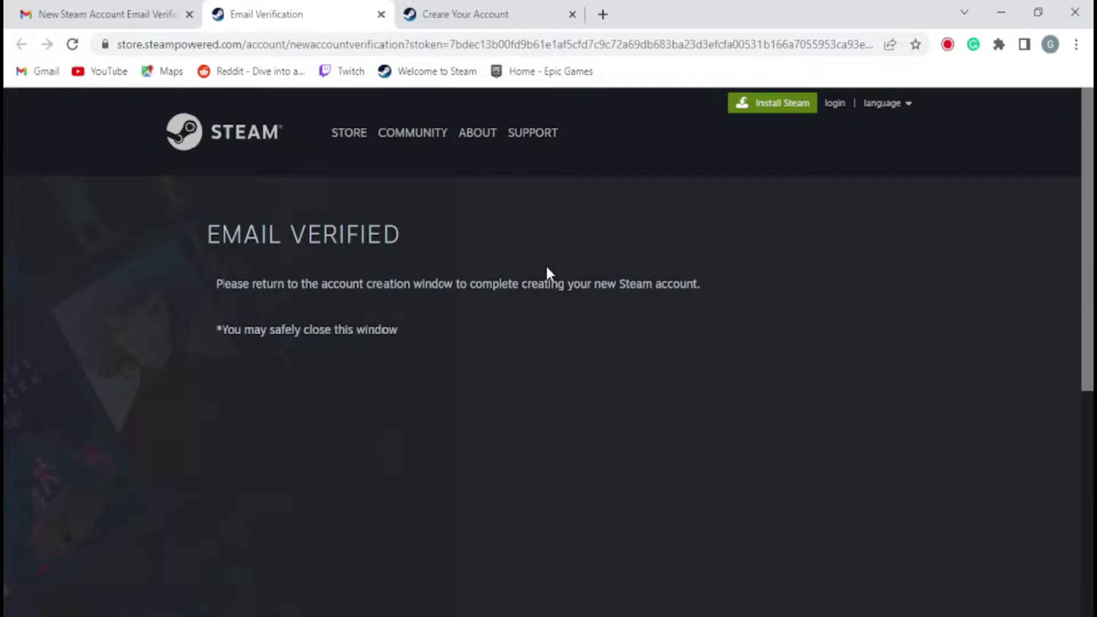
Enter an available account name and a matching password twice, then submit with Done
left_click(618, 16)
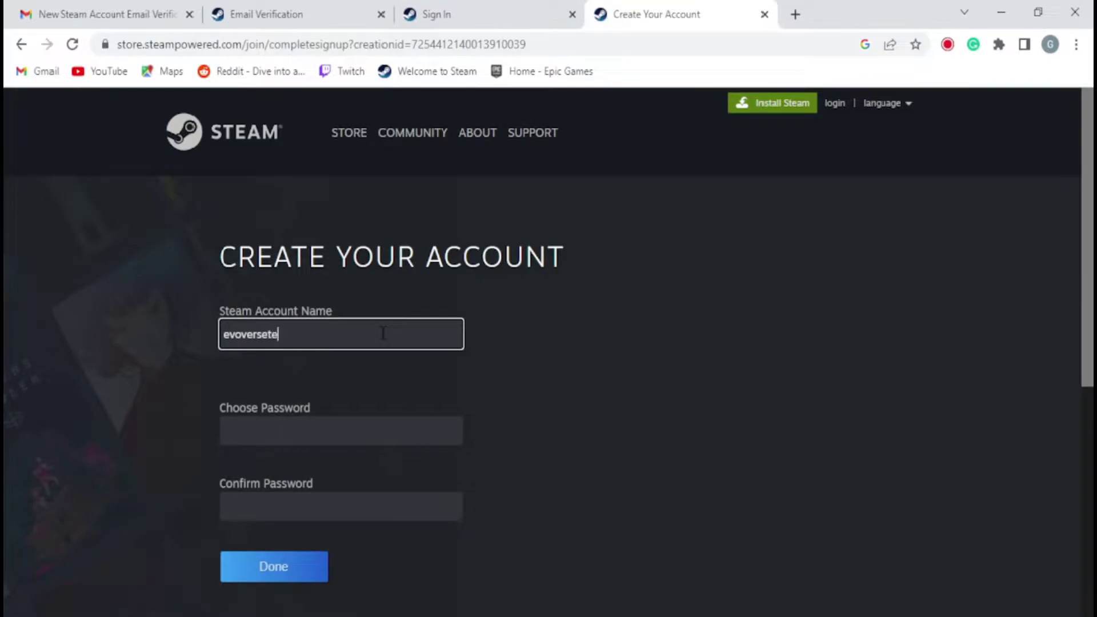
left_click(411, 433)
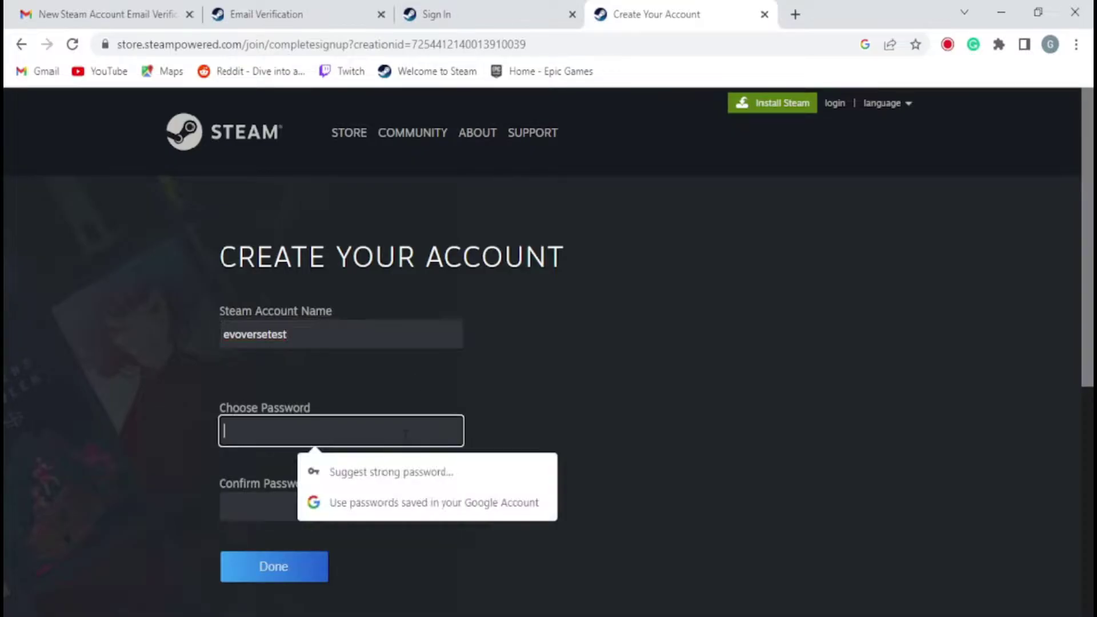
type("***")
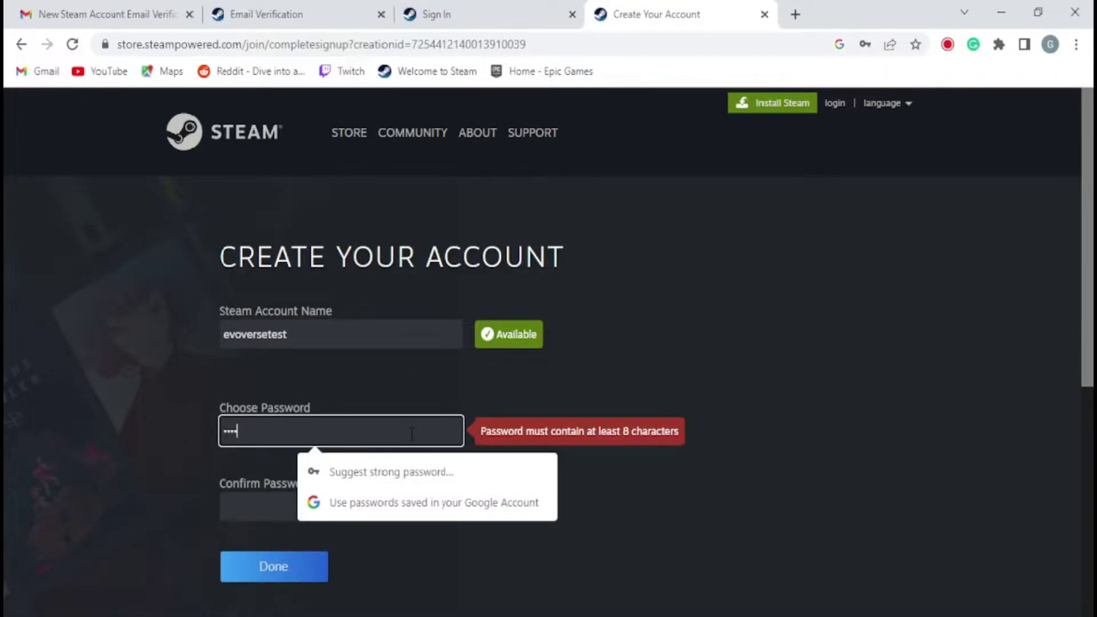
type("*********")
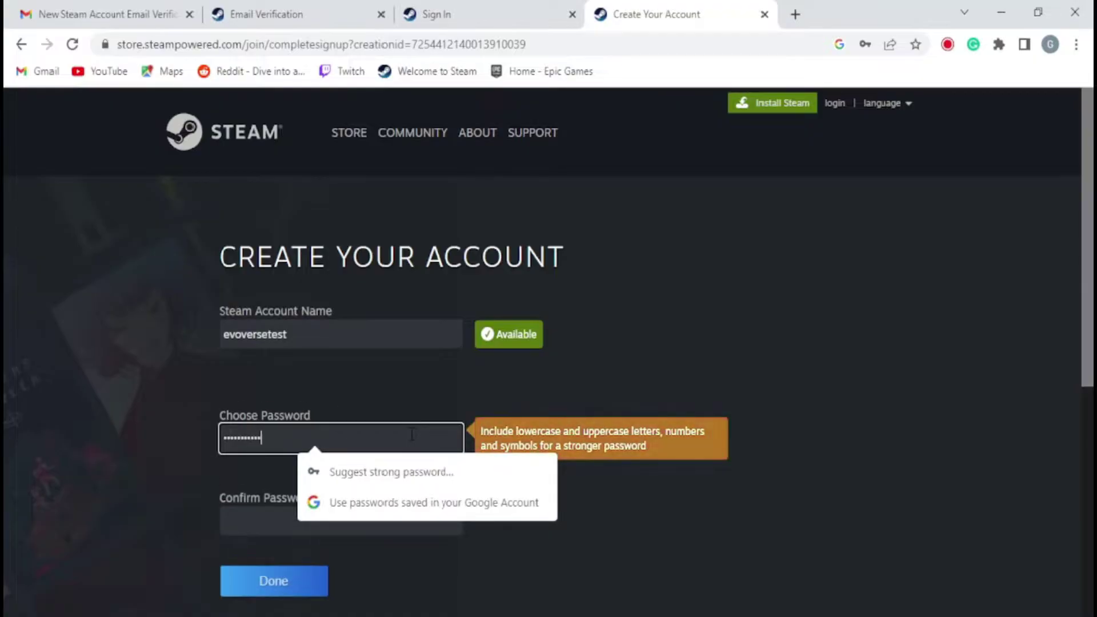
key("Tab")
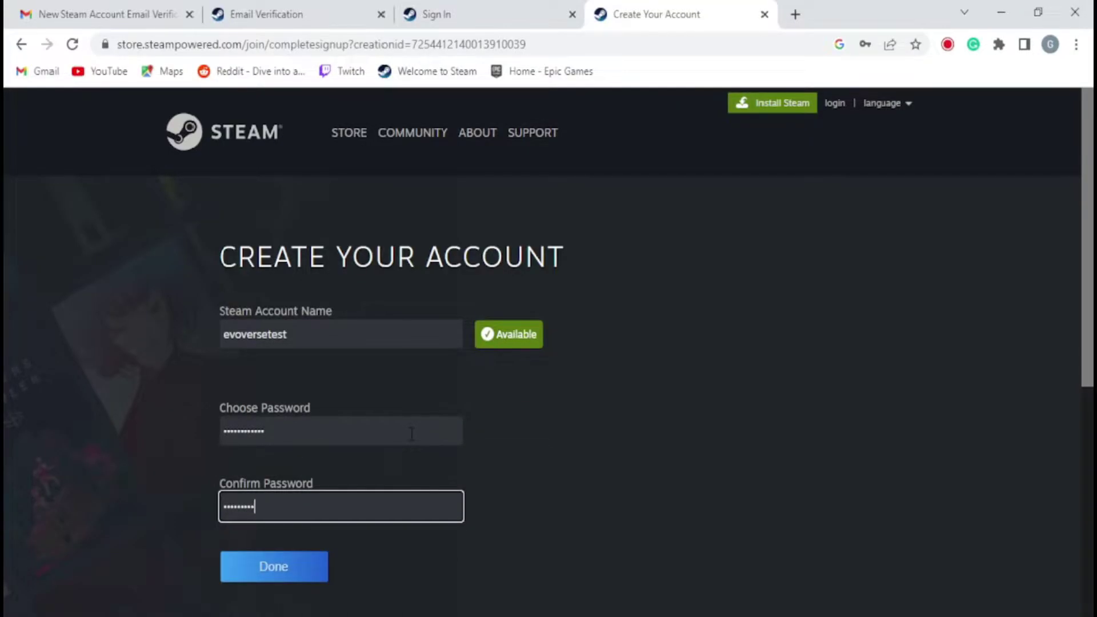
left_click(296, 581)
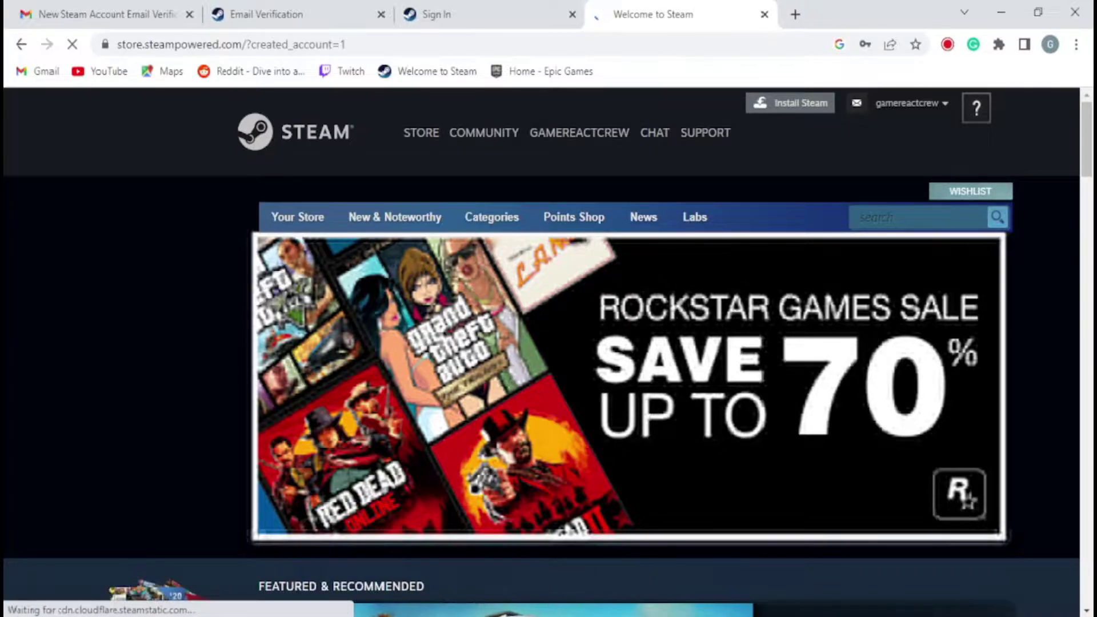
Log the Steam client out of the current account
left_click(516, 588)
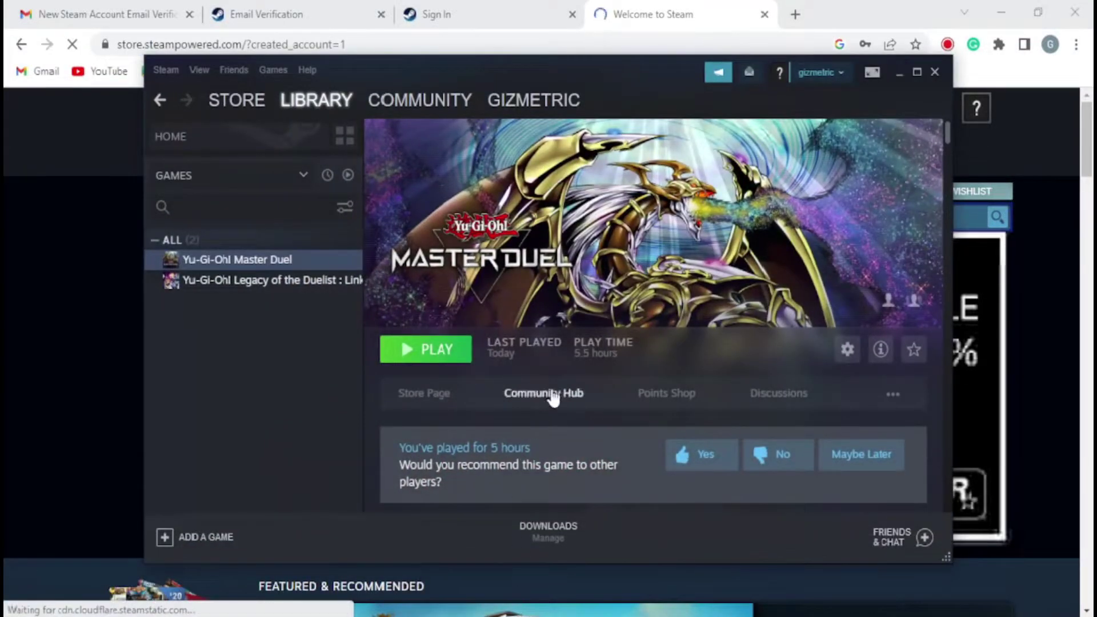
left_click(840, 73)
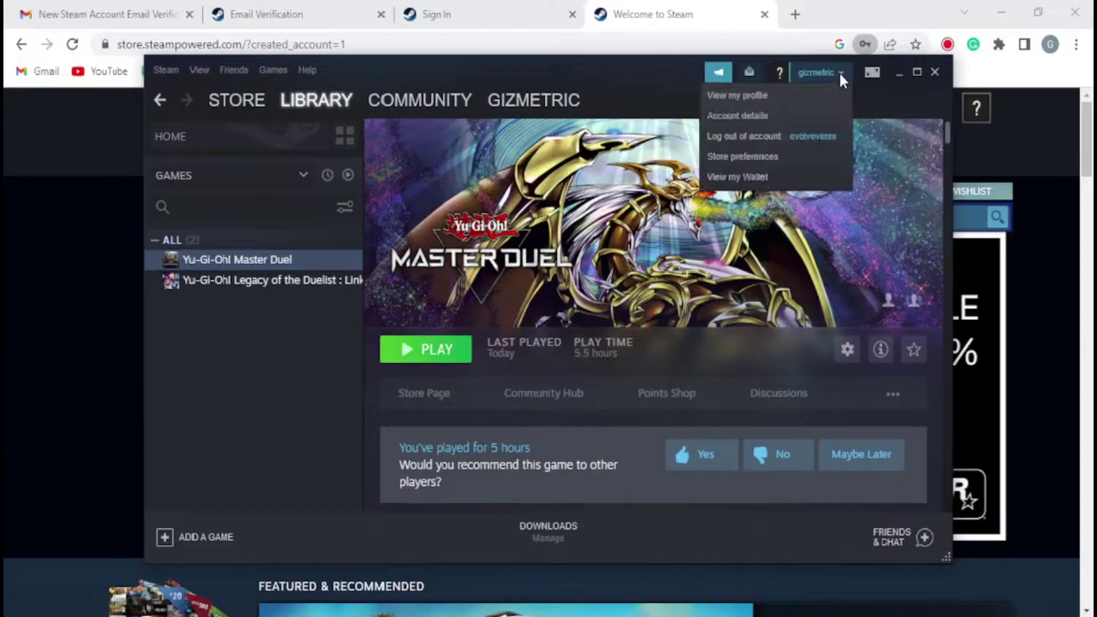
left_click(762, 136)
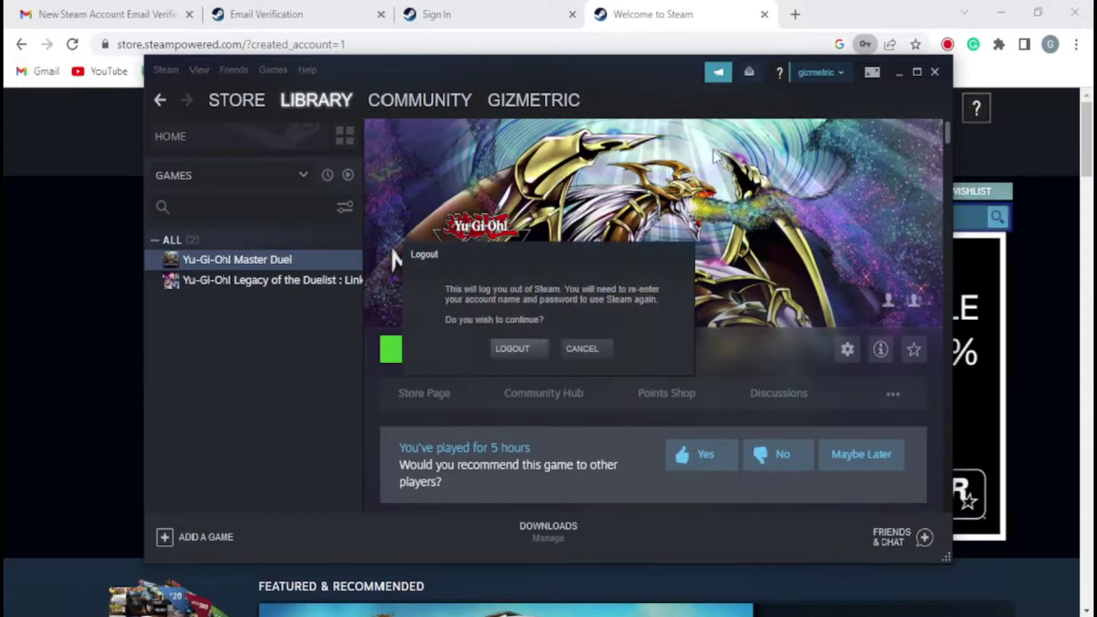
left_click(533, 357)
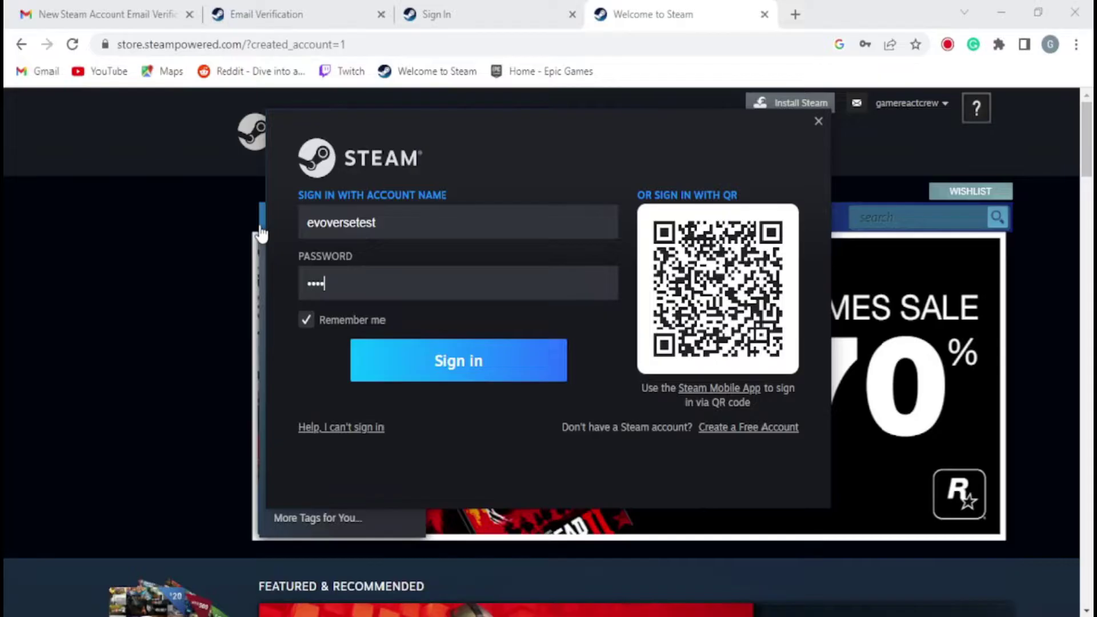
Sign in with the new account, dismiss the friends and sale popups, and launch Master Duel
type("*")
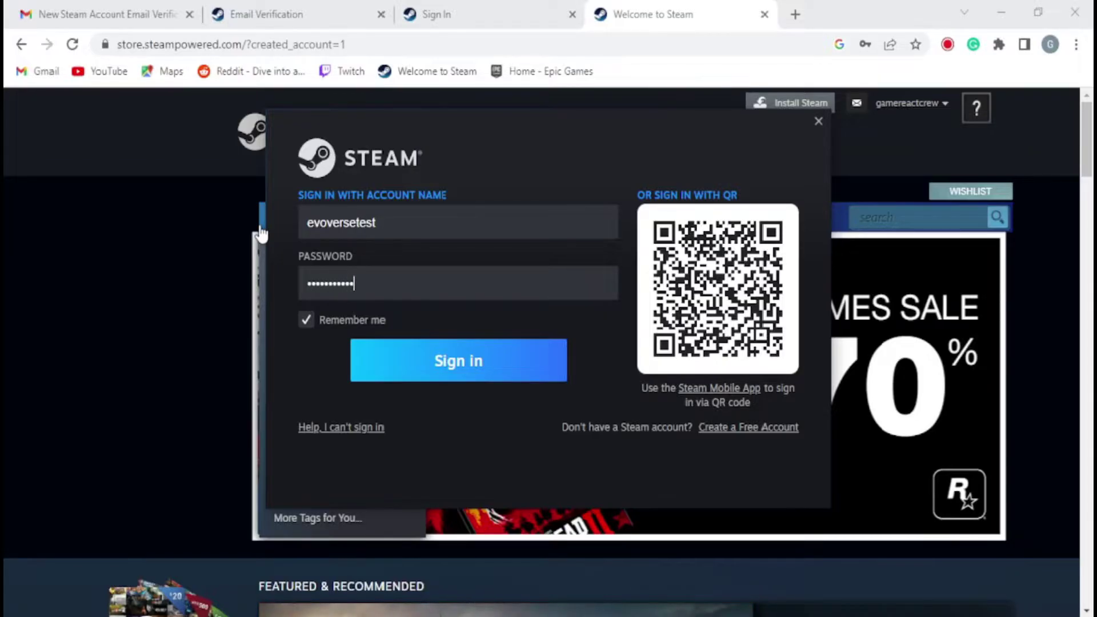
key("Return")
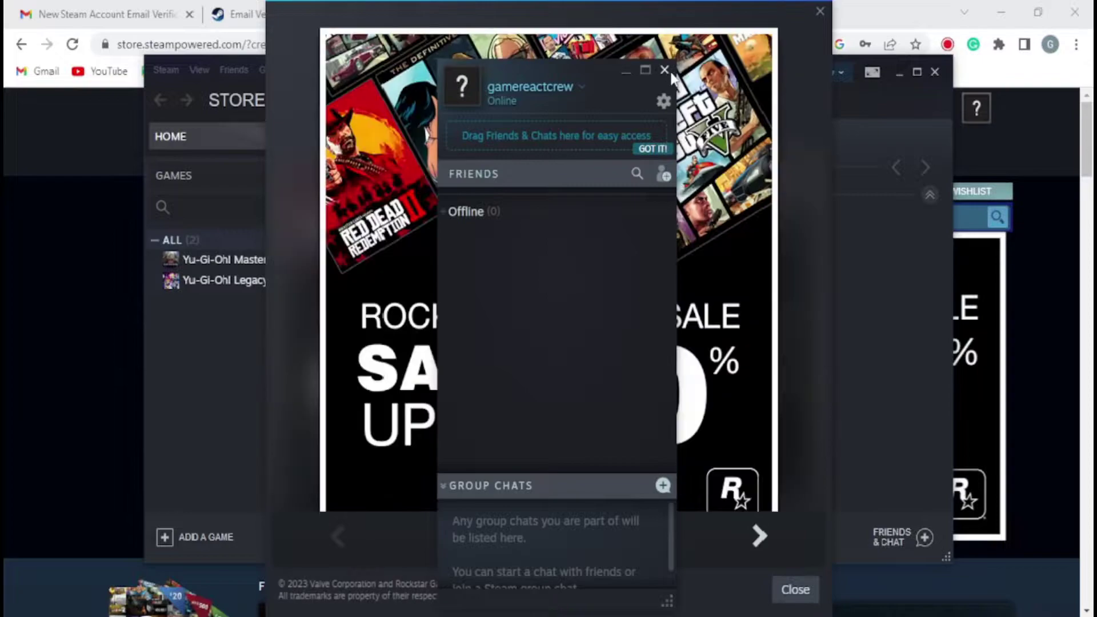
left_click(664, 70)
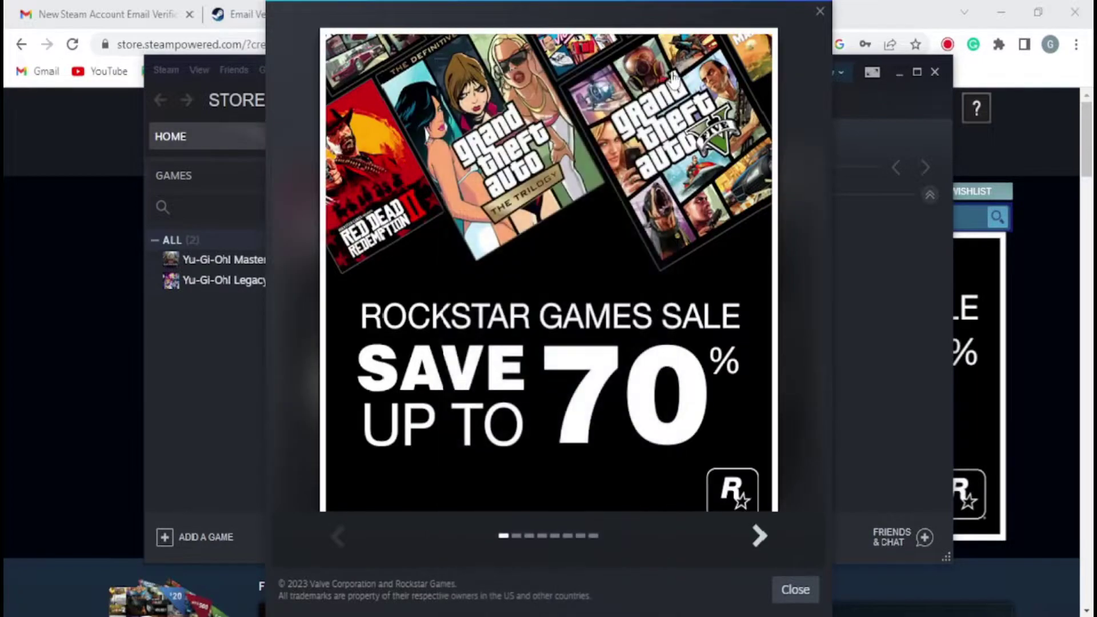
left_click(820, 12)
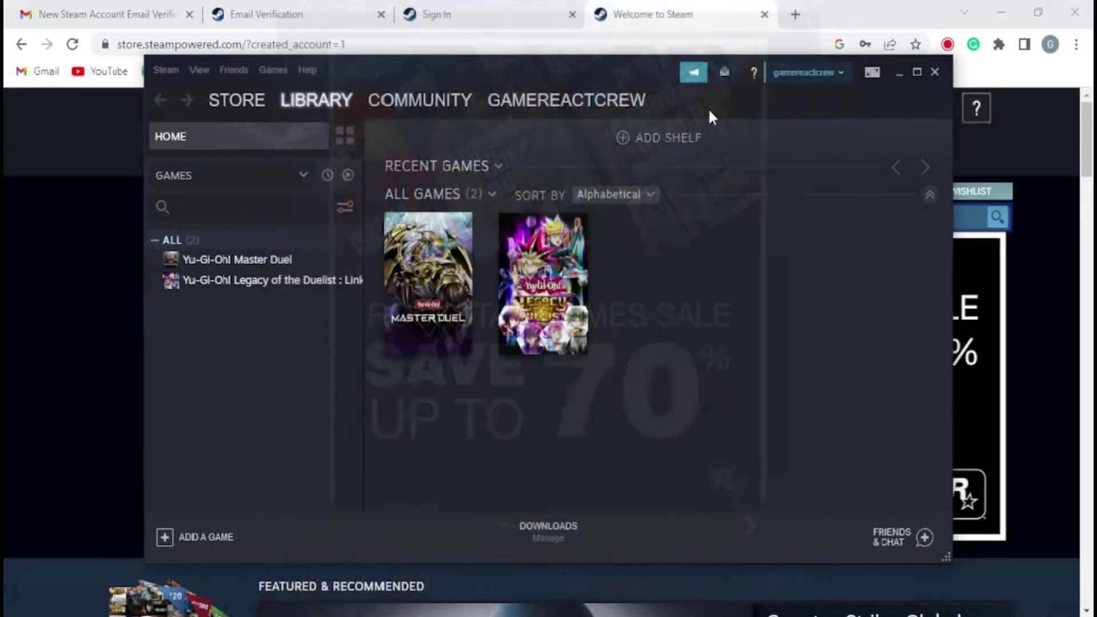
left_click(312, 264)
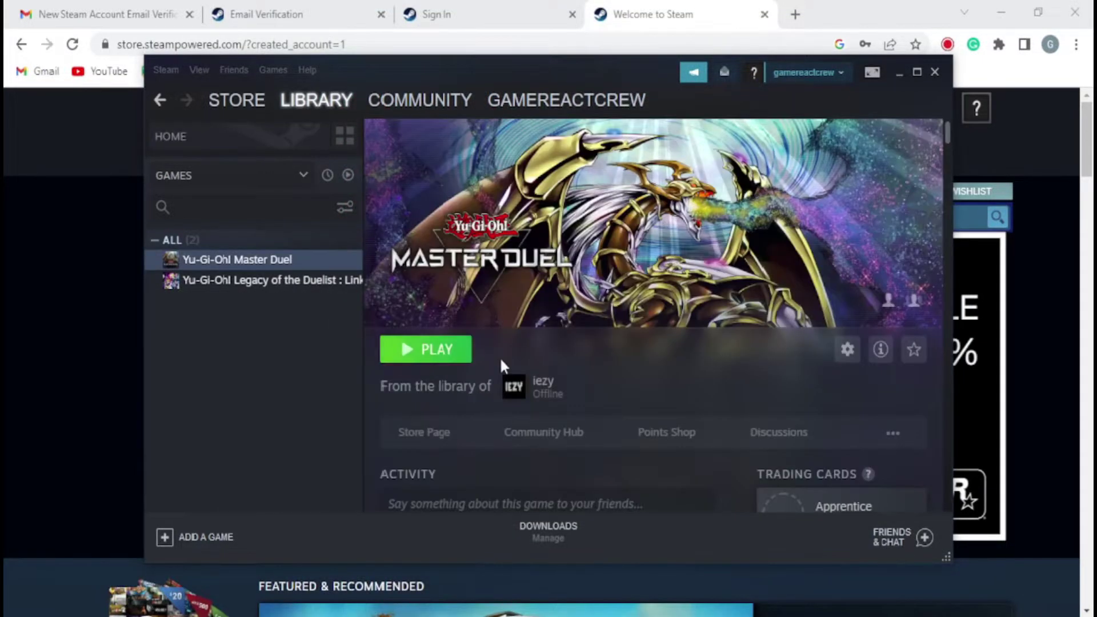
left_click(438, 357)
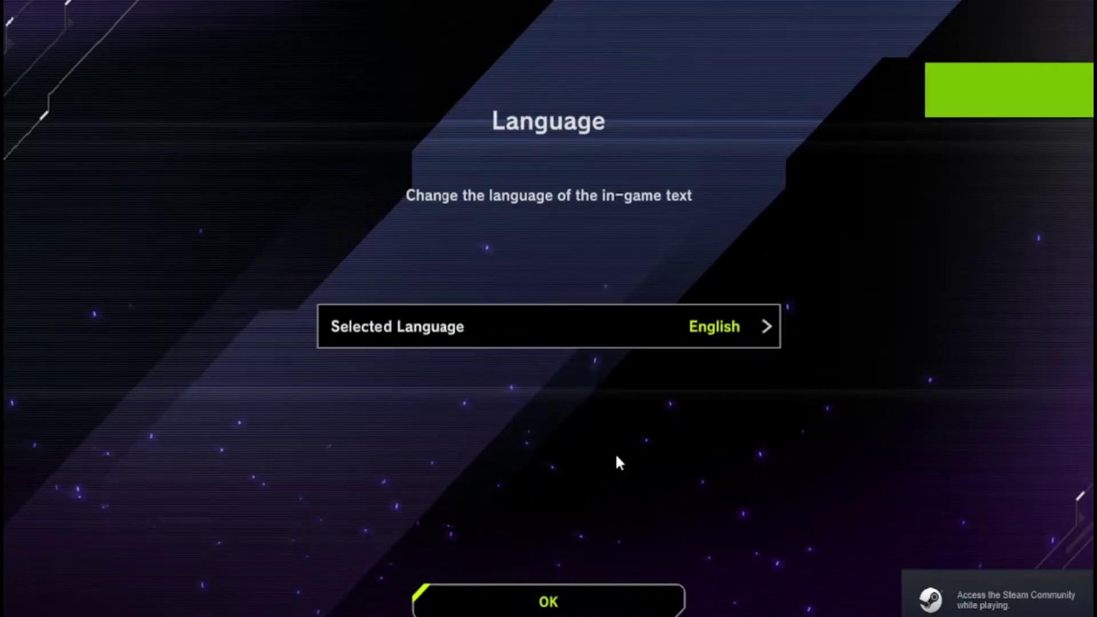
Keep English as the language, start a brand-new game and confirm Indonesia as the region
left_click(561, 599)
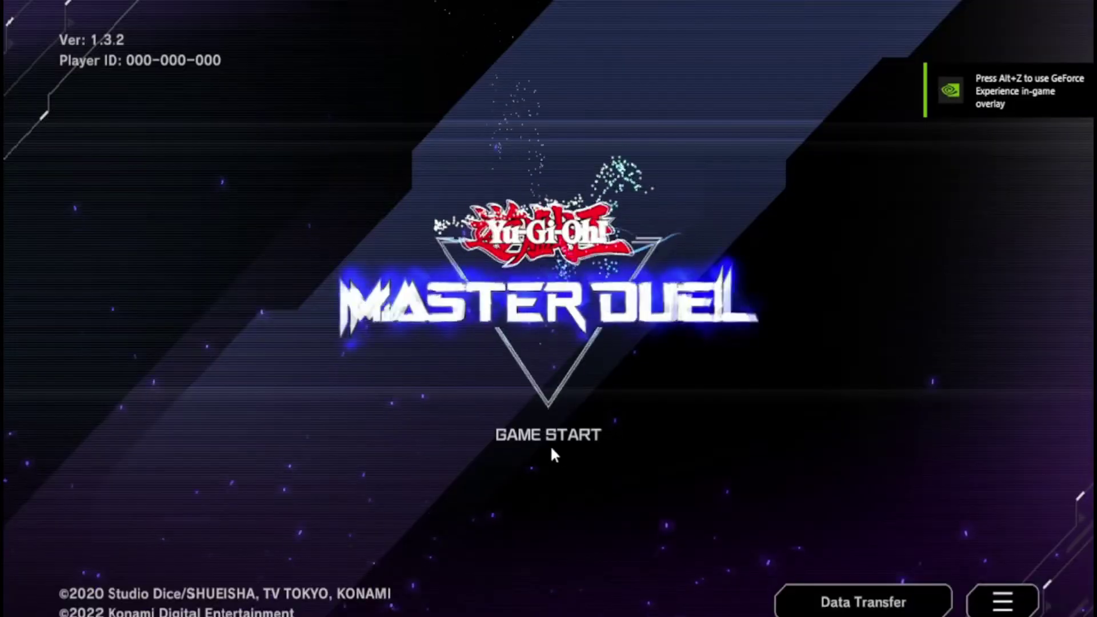
left_click(539, 438)
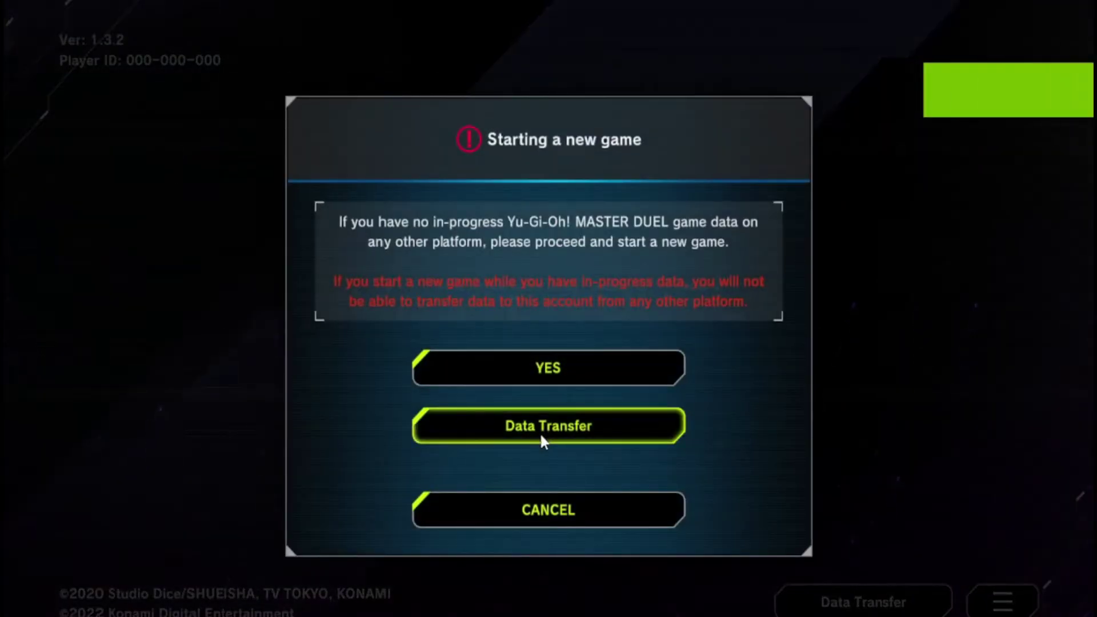
left_click(549, 377)
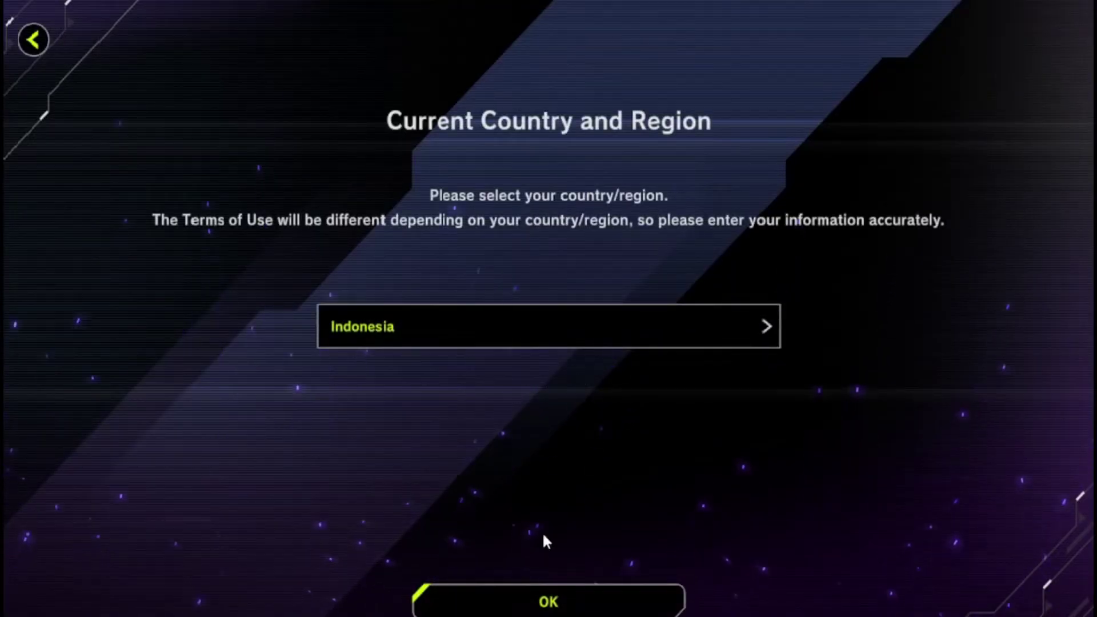
left_click(548, 588)
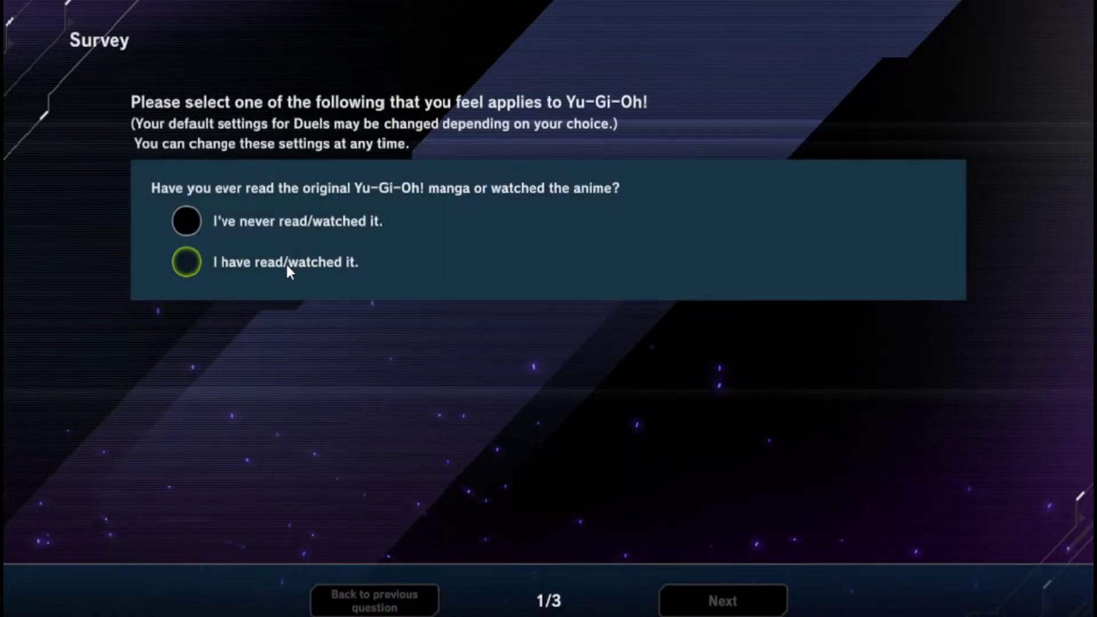
Answer the survey: have read or watched it, still play the card game, used to participate
left_click(288, 265)
left_click(732, 585)
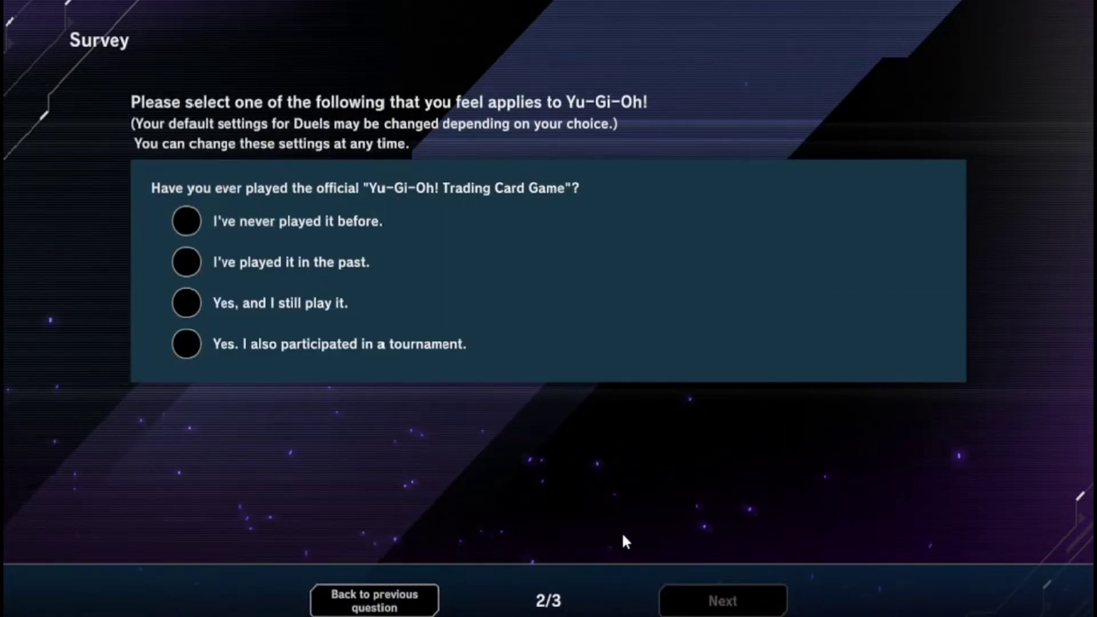
left_click(231, 303)
left_click(687, 595)
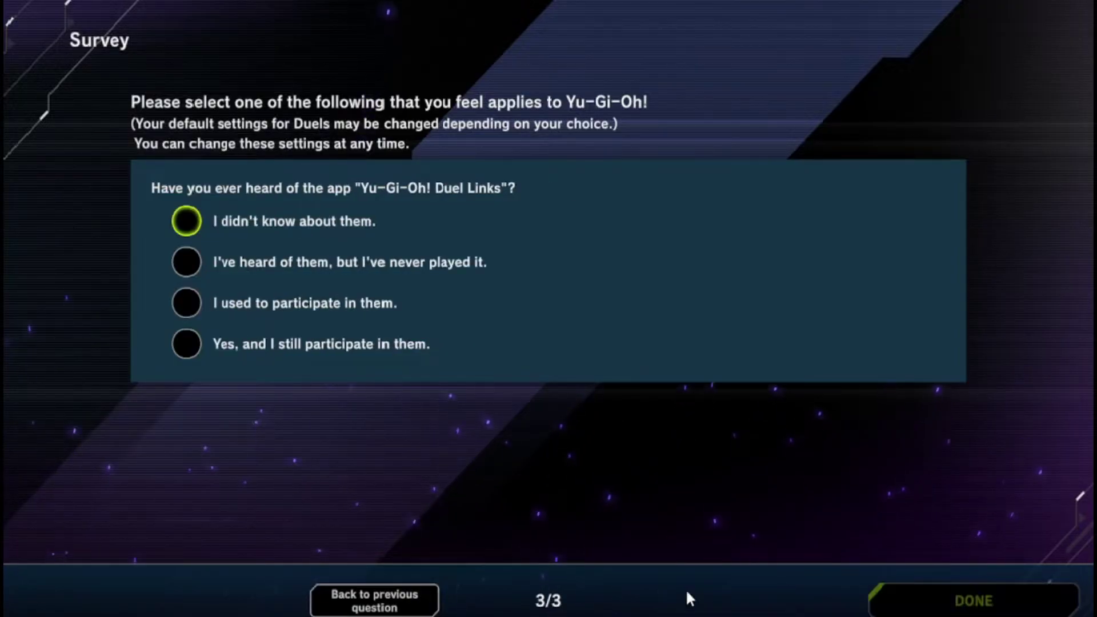
left_click(277, 303)
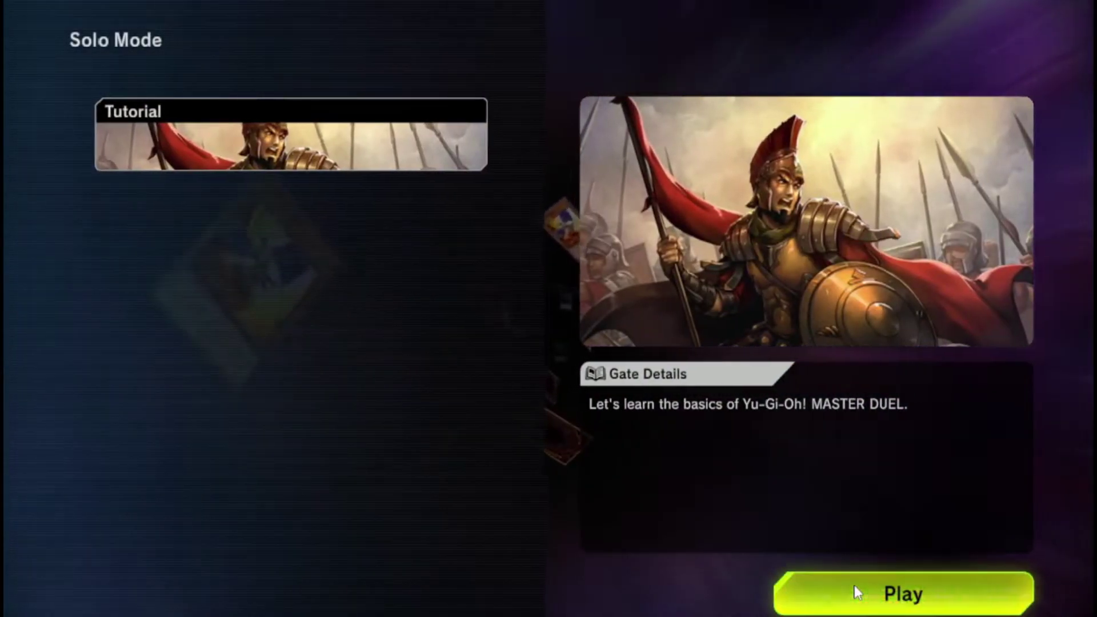
Skip the two Practice stages and the Goal stage, accepting each 500-gem clear reward
left_click(854, 585)
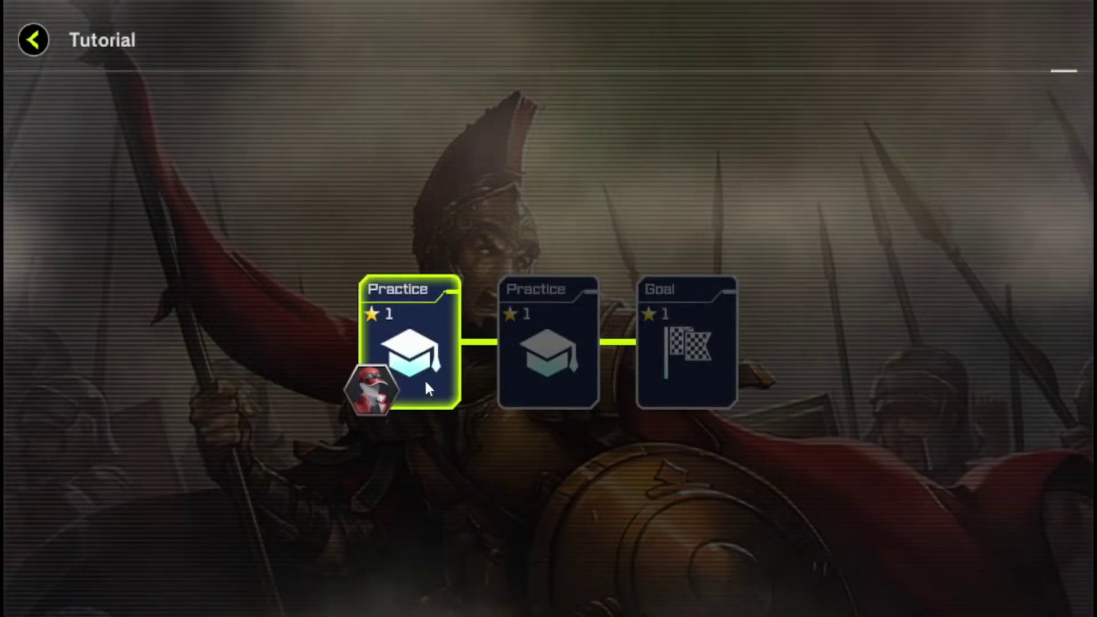
left_click(424, 379)
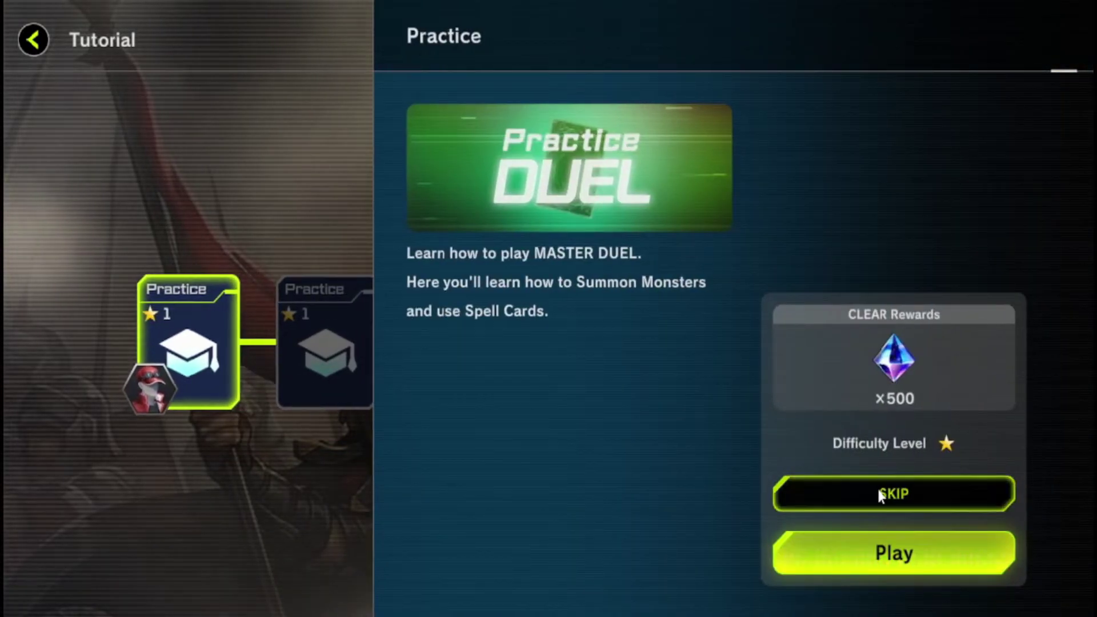
left_click(880, 496)
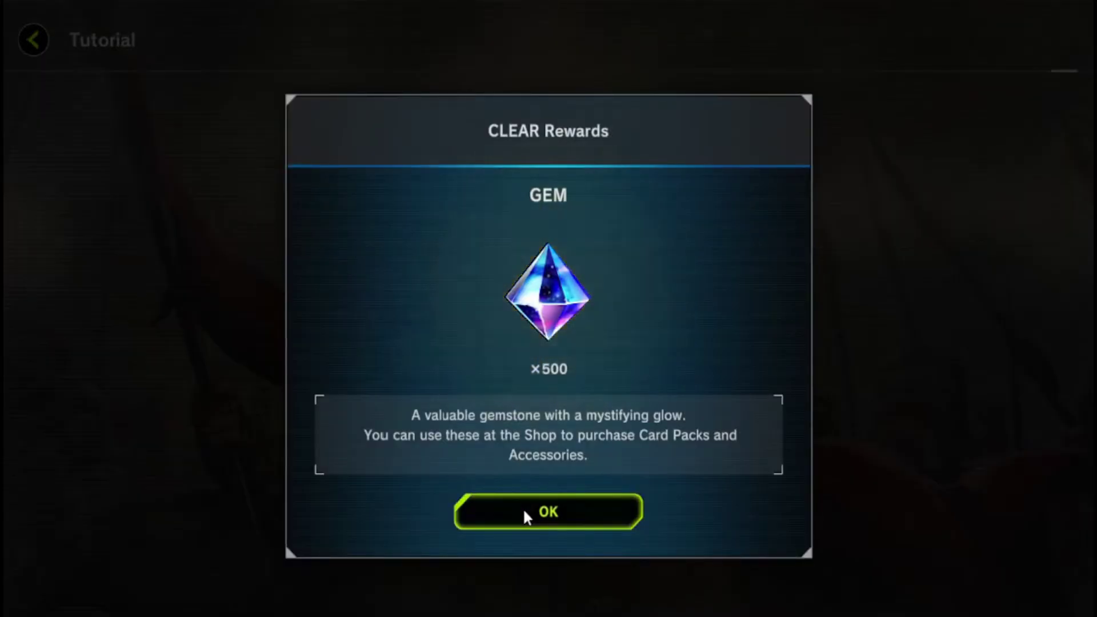
left_click(523, 509)
left_click(542, 373)
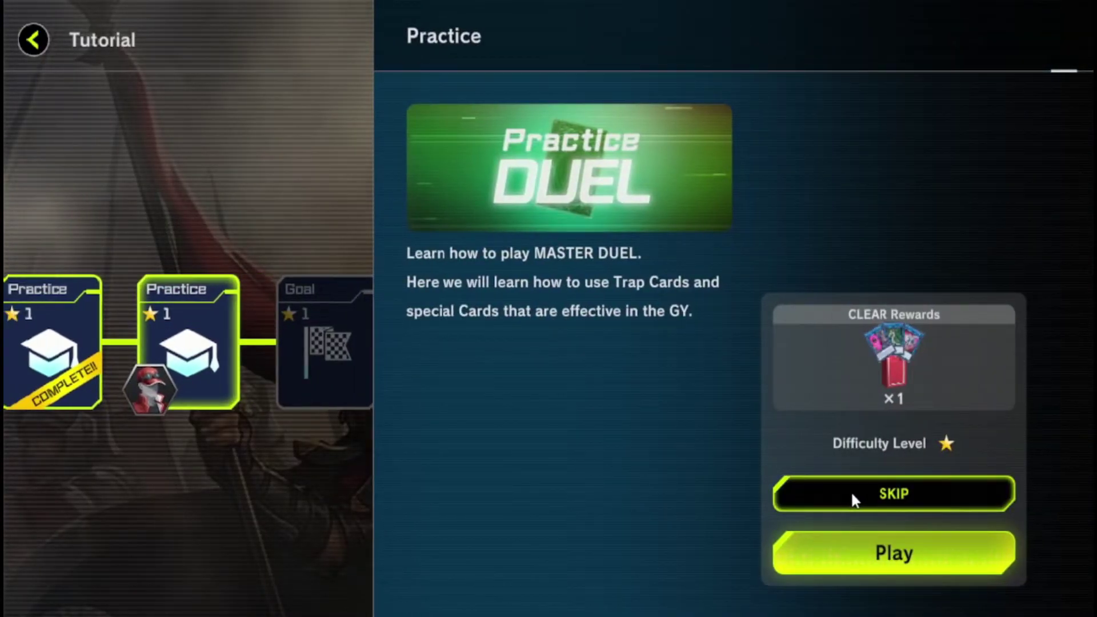
left_click(852, 495)
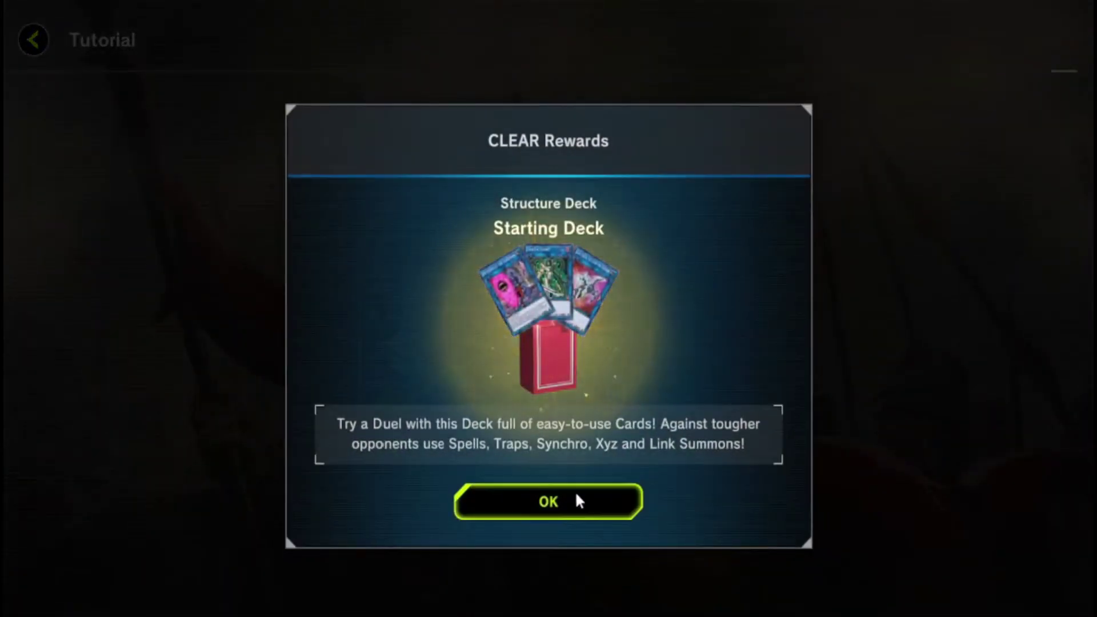
left_click(575, 498)
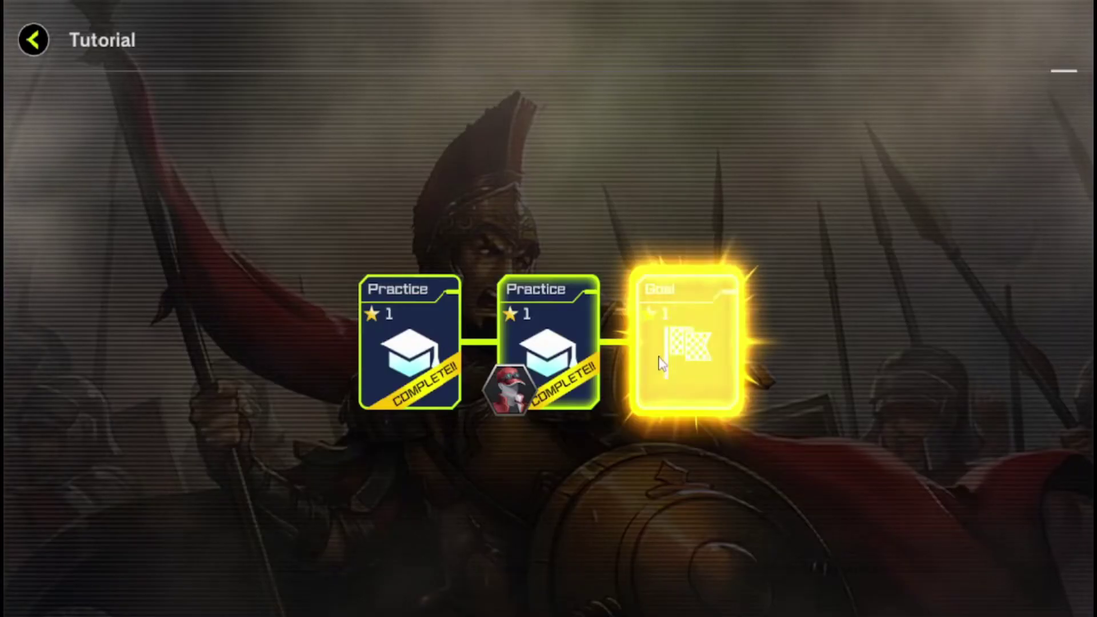
left_click(671, 351)
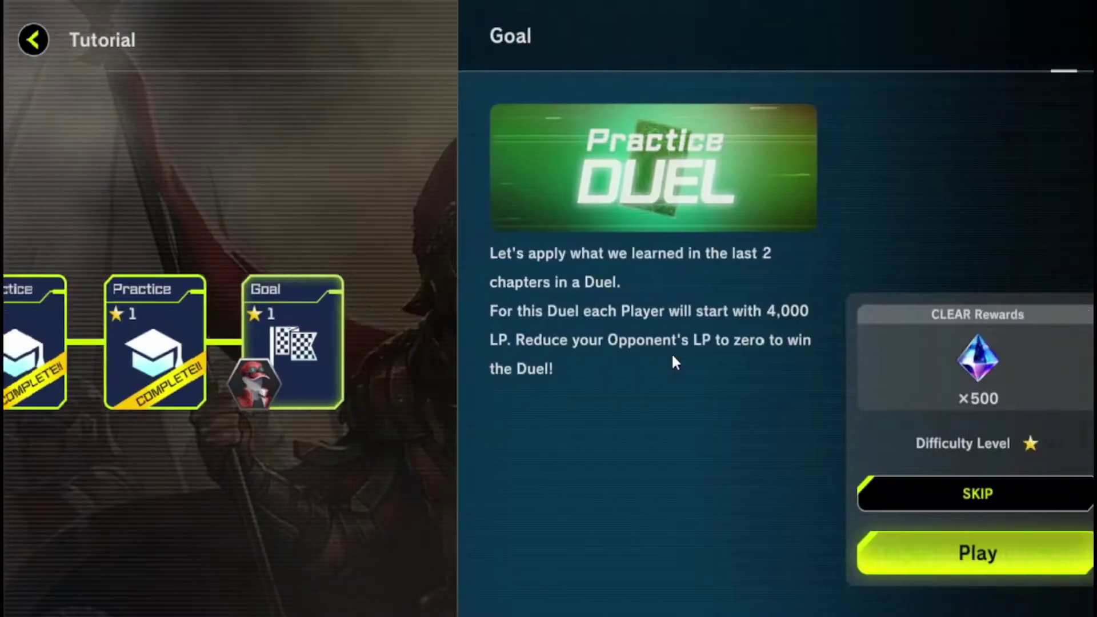
left_click(849, 489)
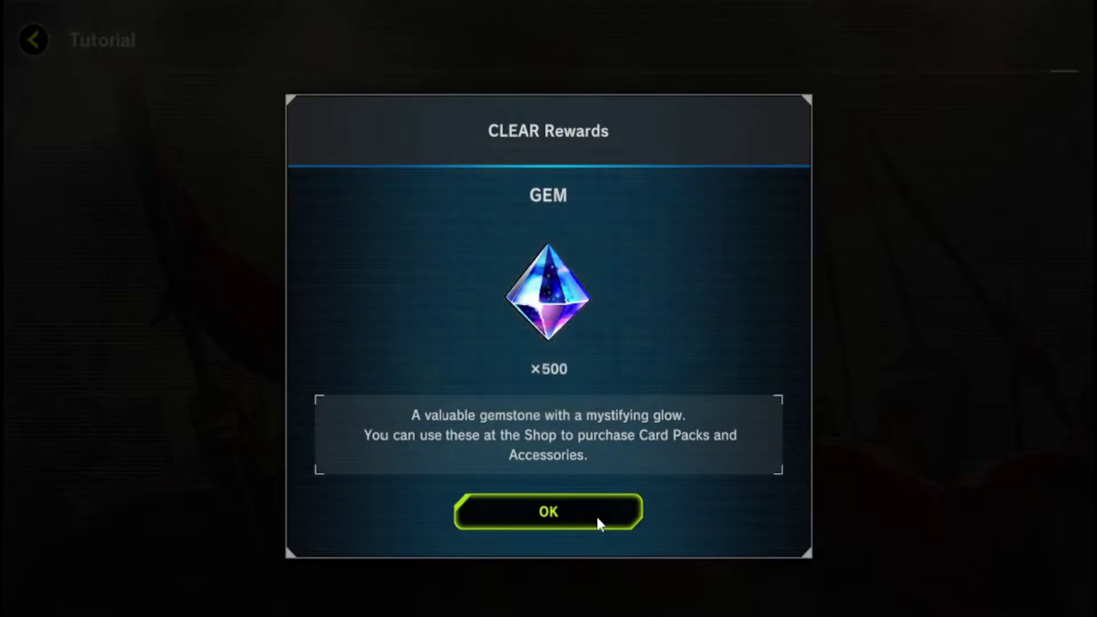
left_click(595, 516)
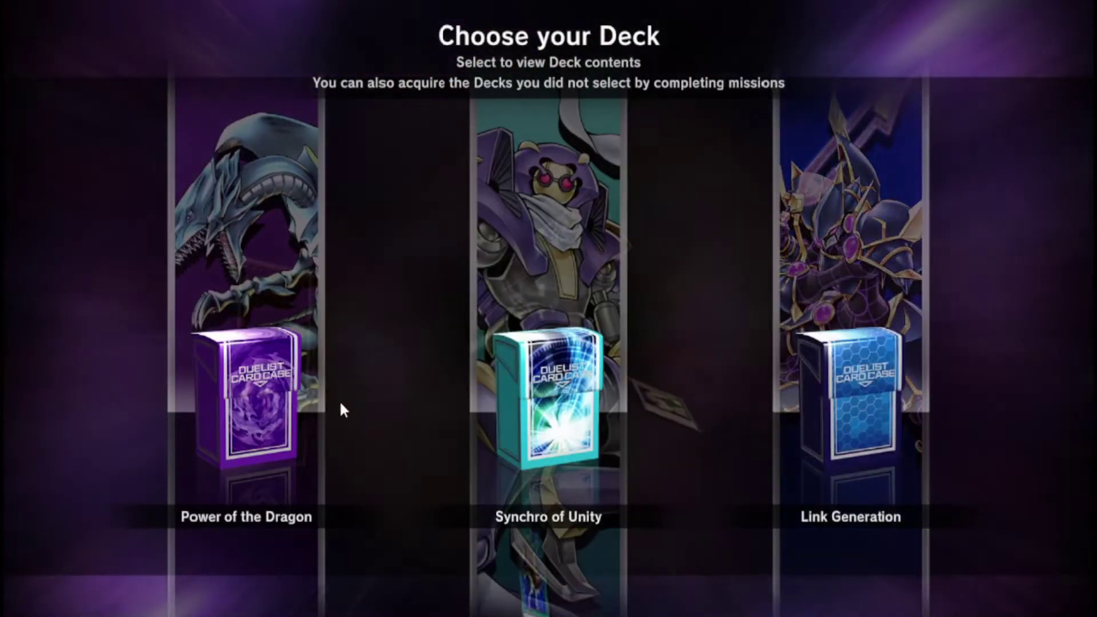
Acquire the Power of the Dragon starter deck into My Deck
left_click(291, 402)
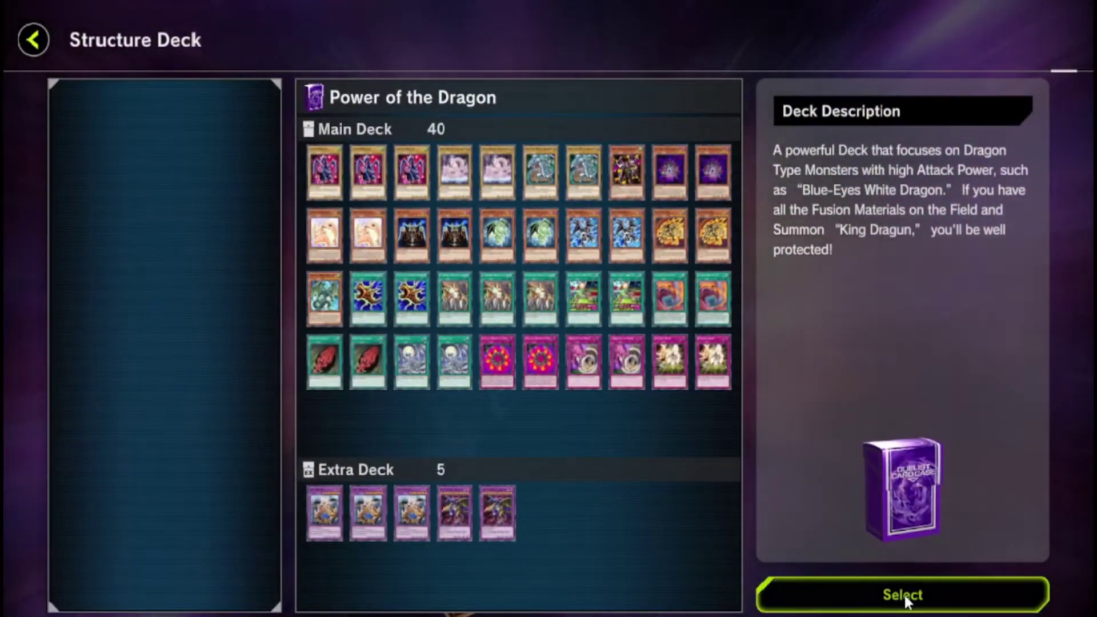
left_click(903, 596)
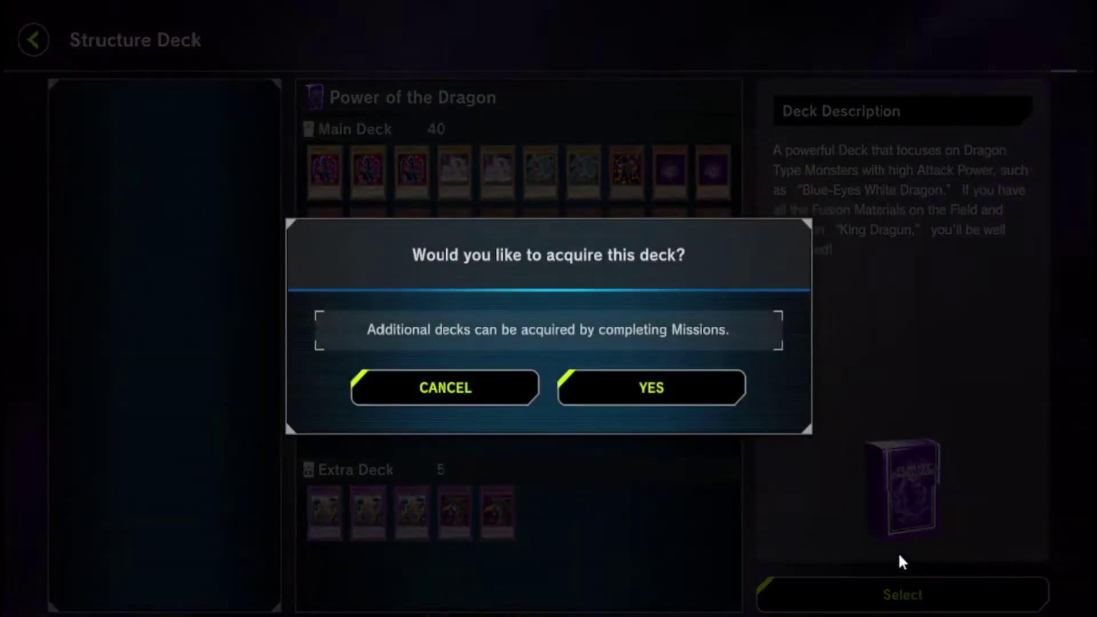
left_click(670, 391)
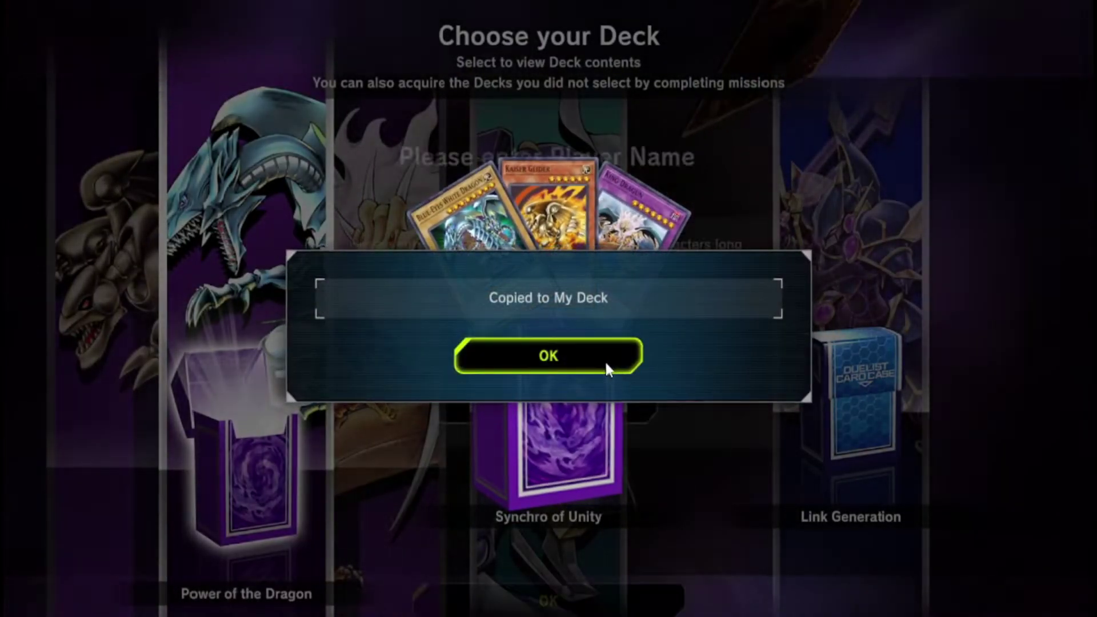
left_click(606, 369)
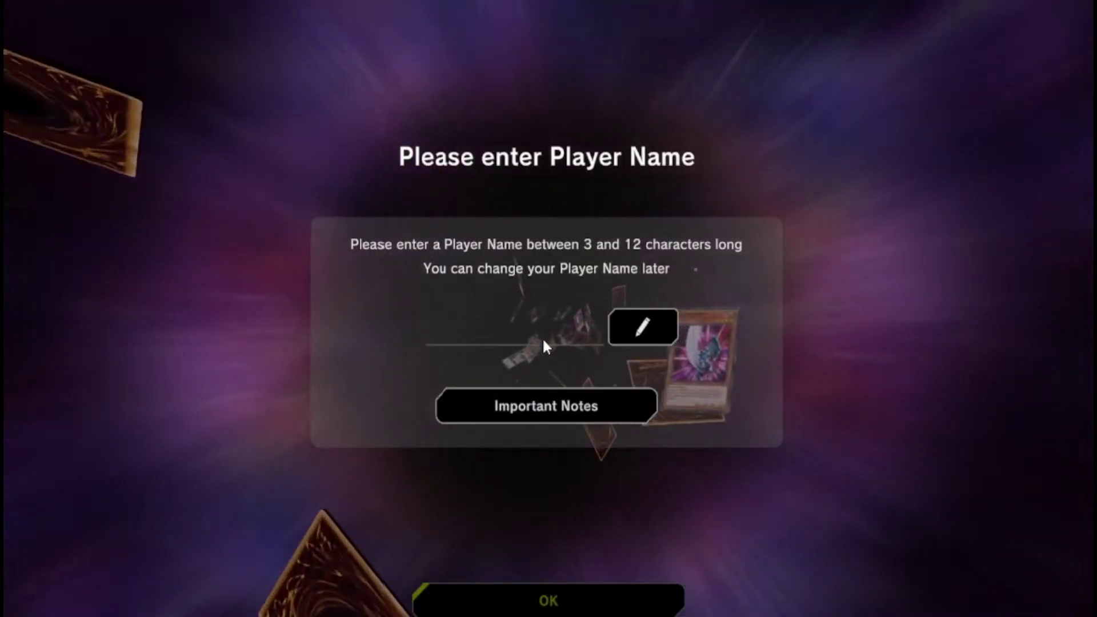
Set the player name to 'EvoVerseTest'
type("E")
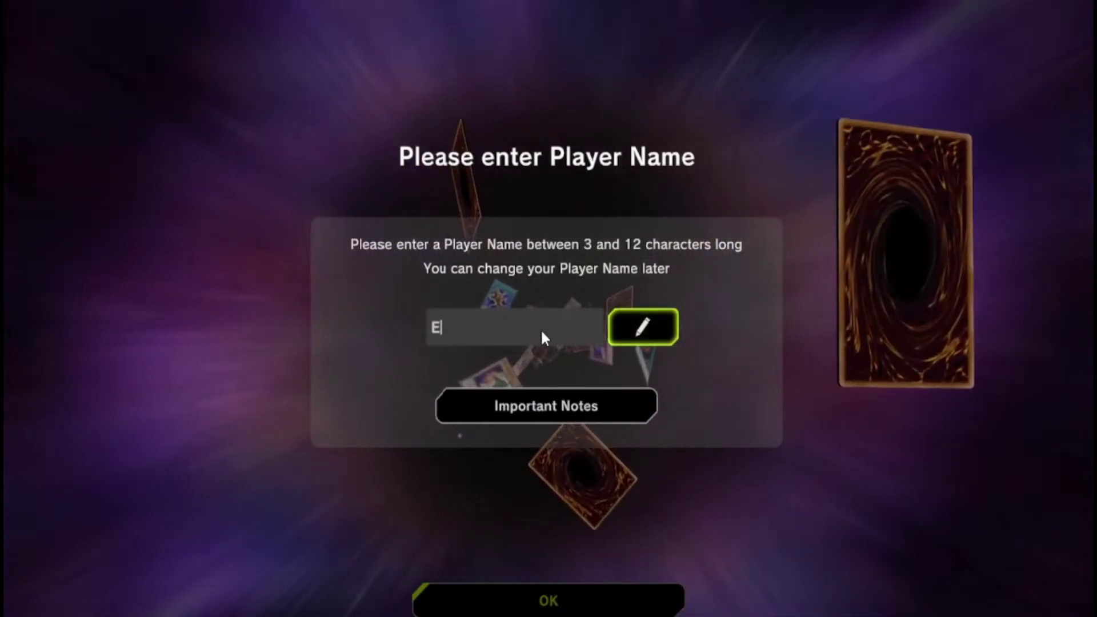
type("voVerse")
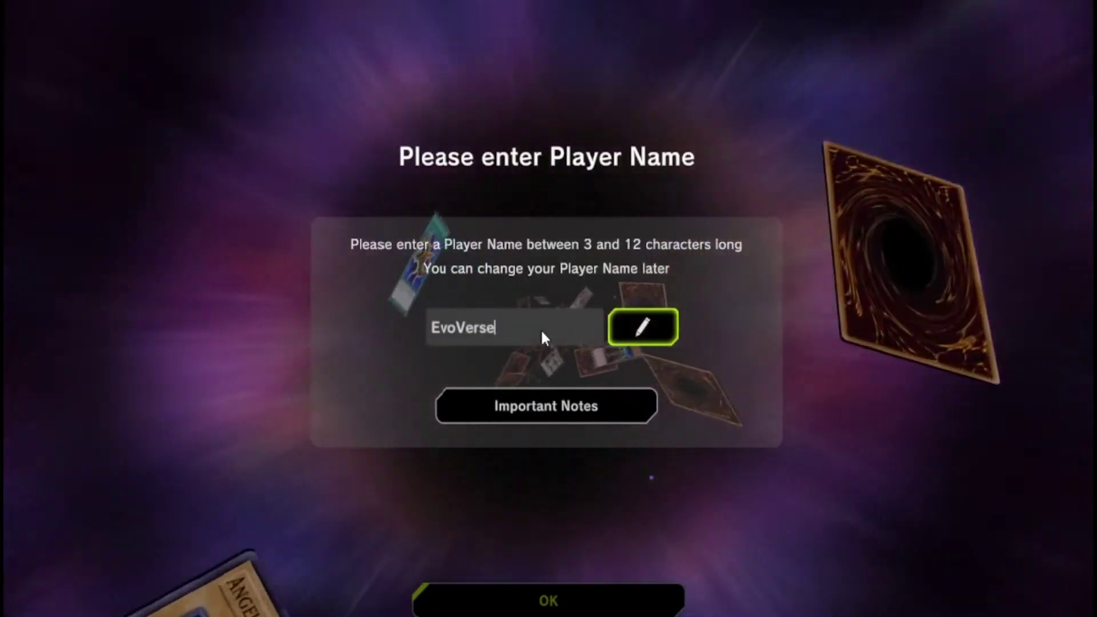
type("Test")
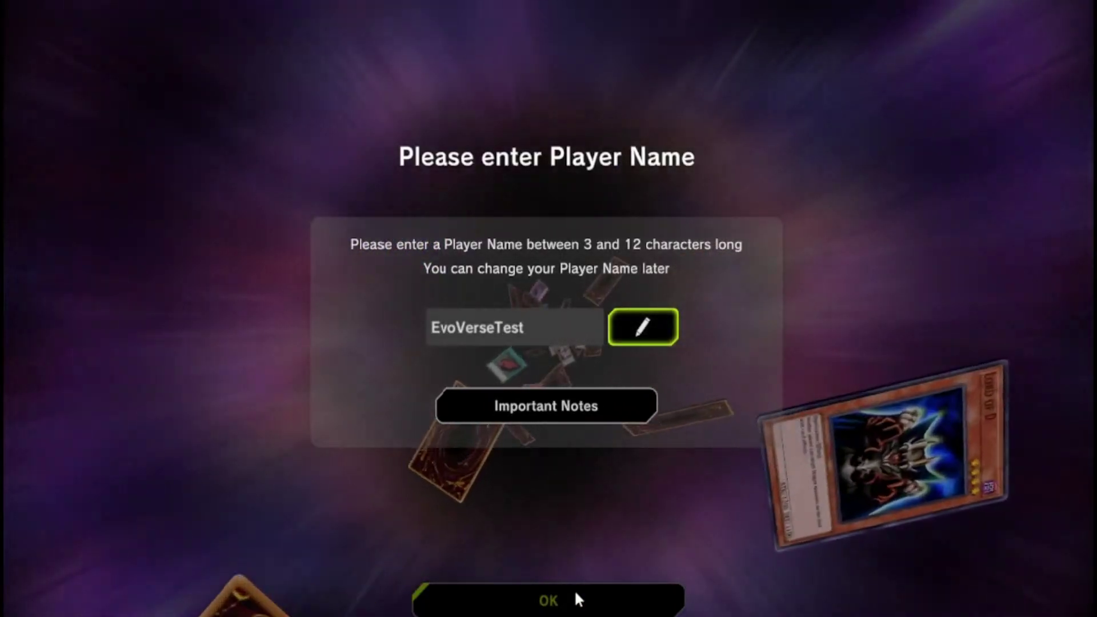
key("Return")
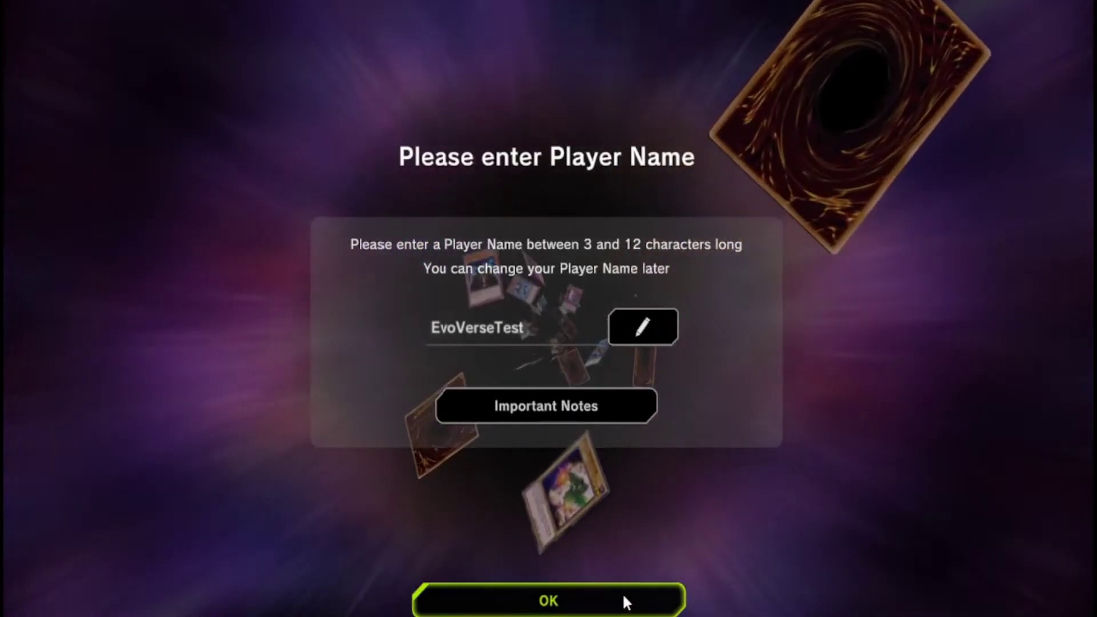
left_click(622, 593)
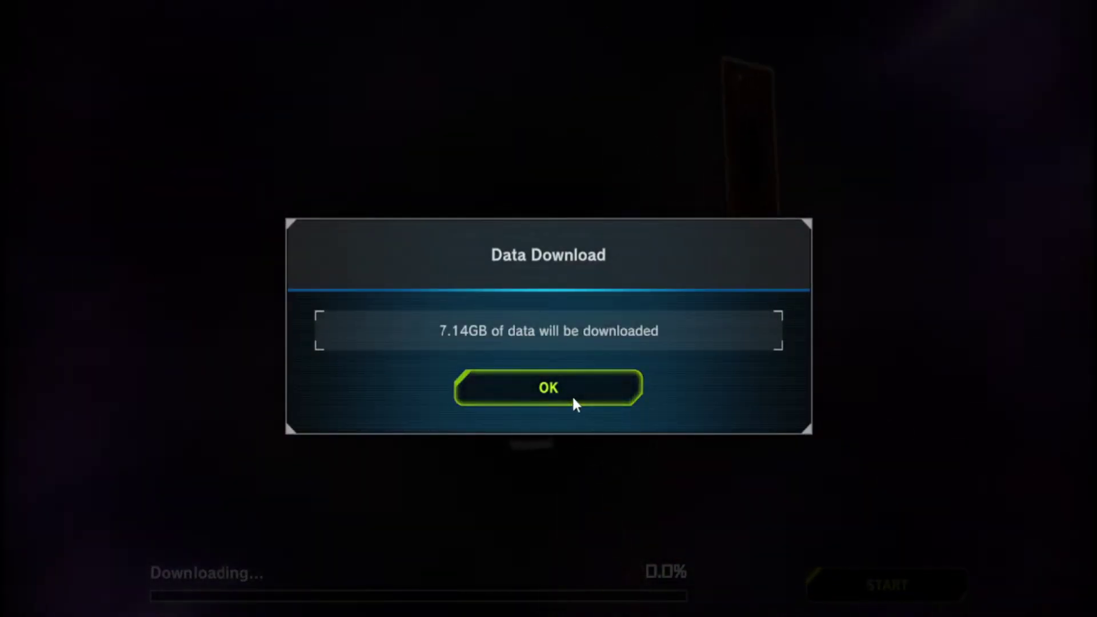
Accept the 7.14GB data download and open Master Duel's local files via Manage > Browse local files
left_click(558, 393)
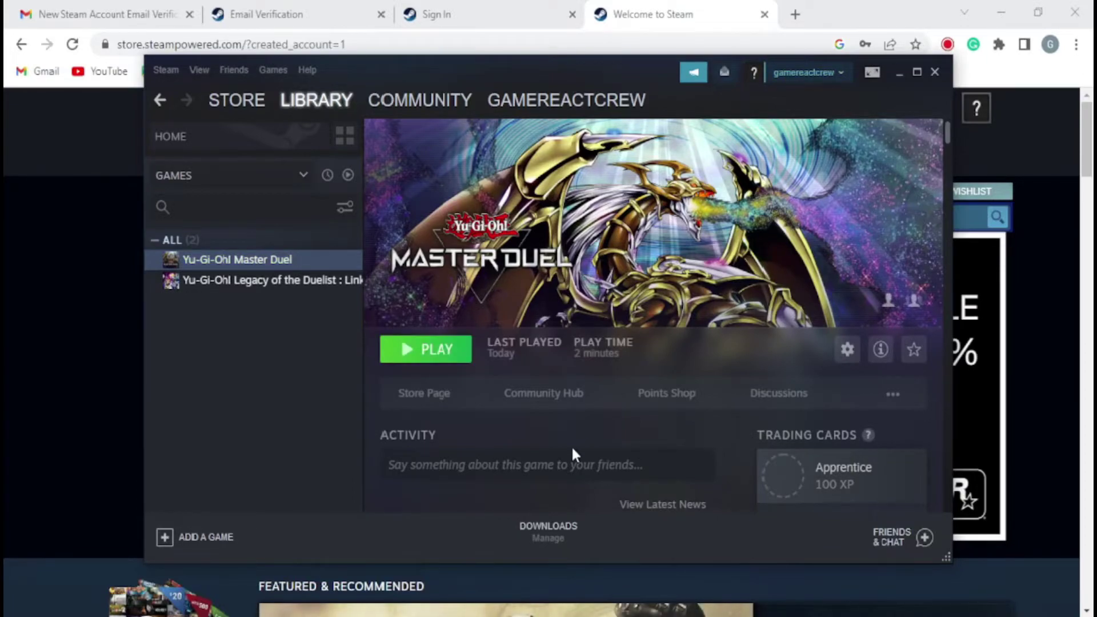
right_click(271, 259)
mouse_move(314, 315)
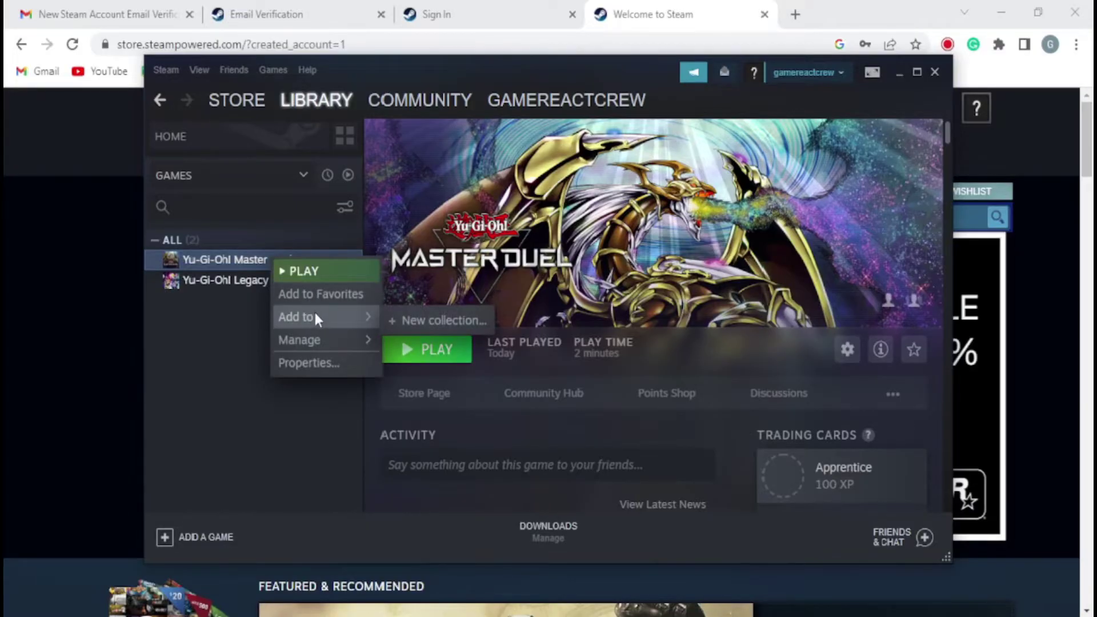
mouse_move(314, 341)
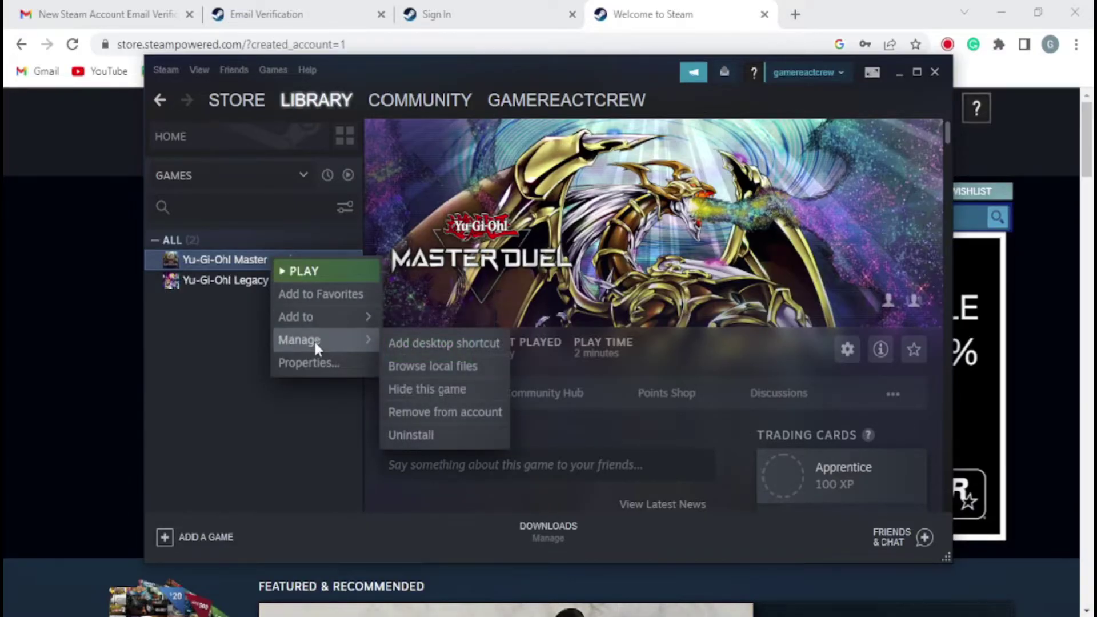
left_click(430, 365)
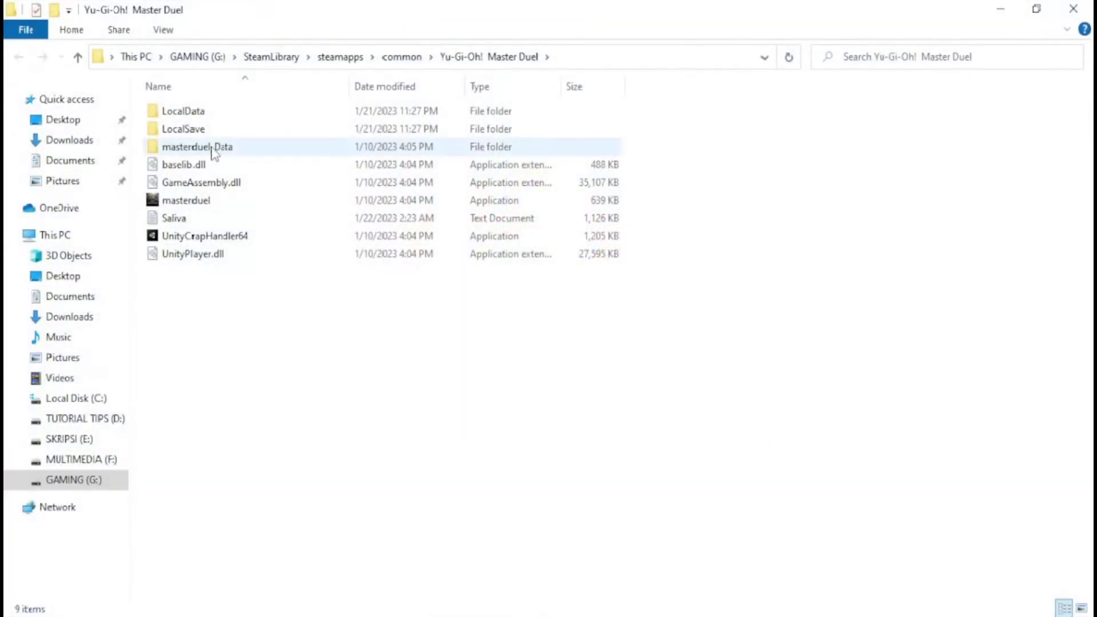
Open LocalData and go into the 114b153b account folder
double_click(191, 114)
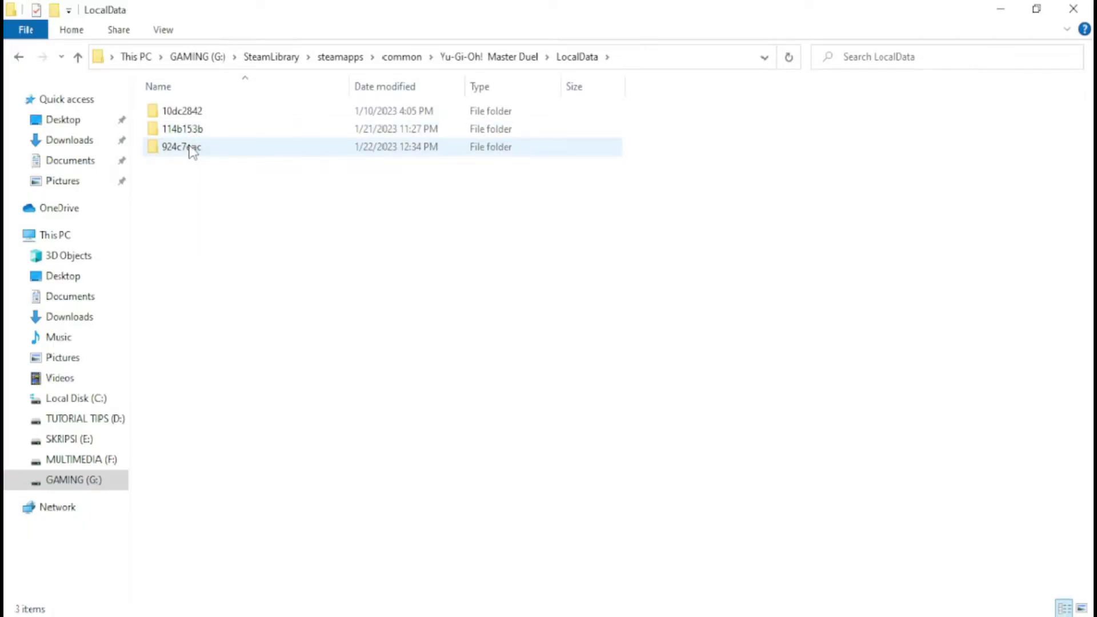
mouse_move(172, 153)
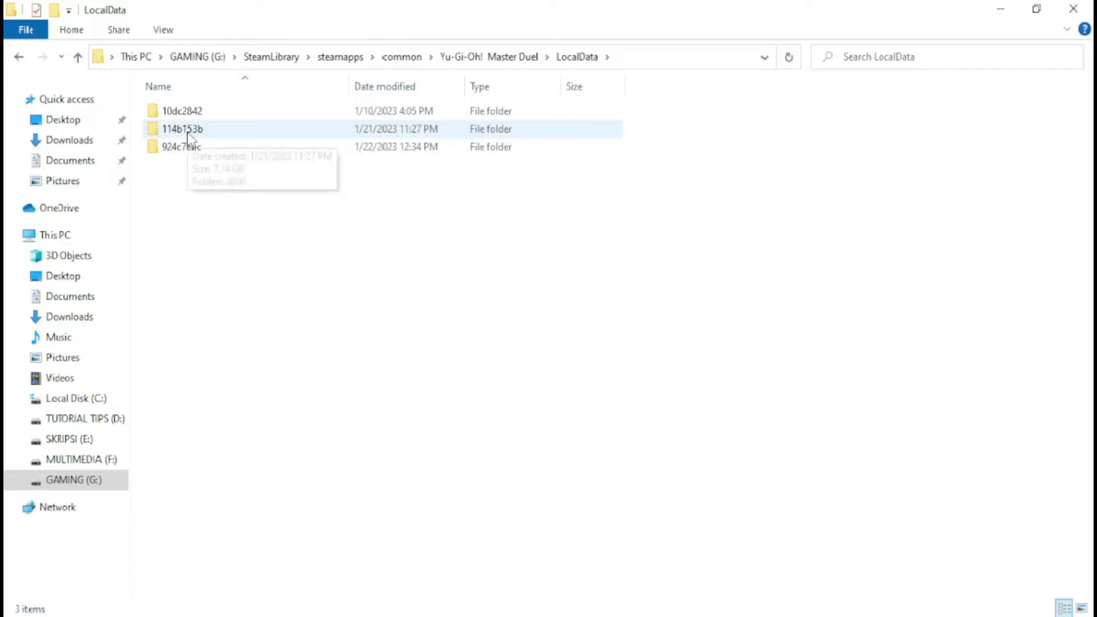
double_click(189, 130)
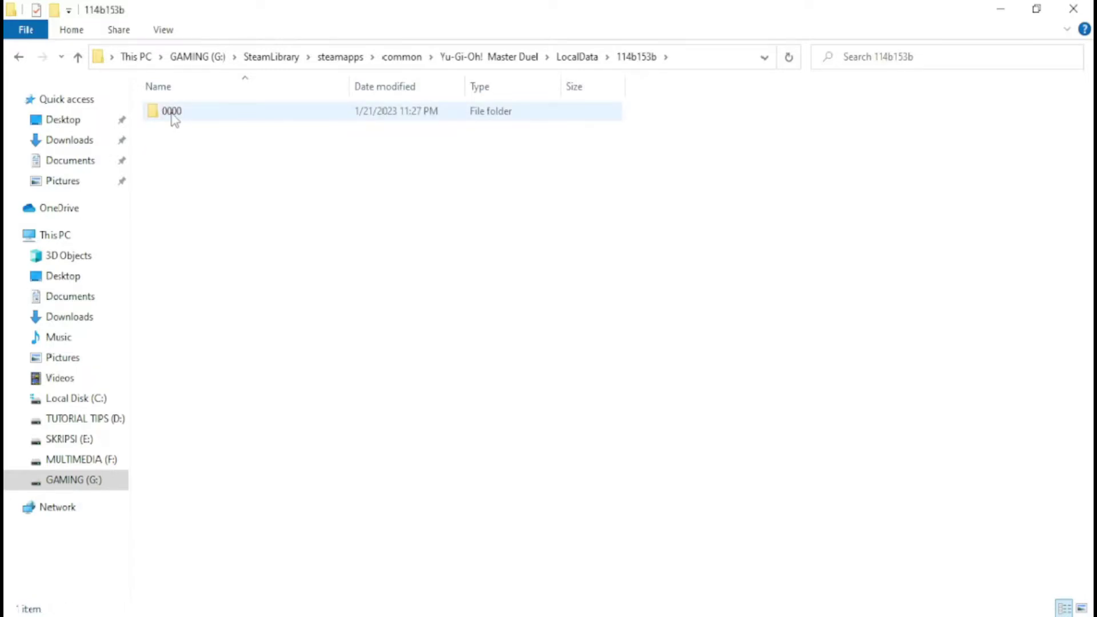
key("BackSpace")
double_click(207, 132)
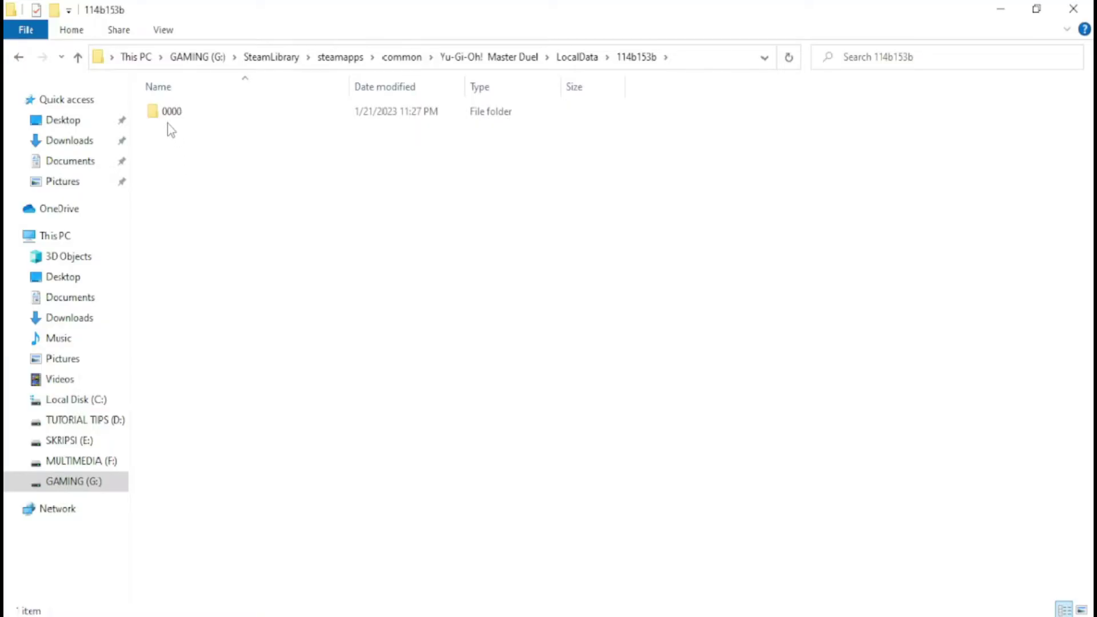
Copy the 7.14 GB 0000 data folder and go back up to LocalData
mouse_move(178, 114)
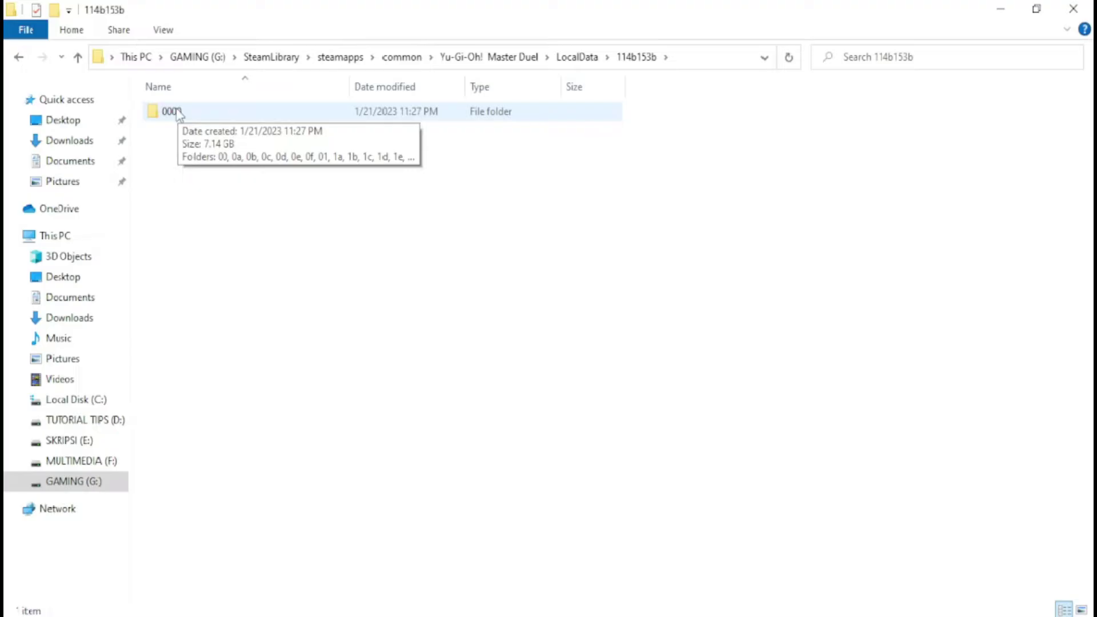
left_click(178, 113)
right_click(177, 110)
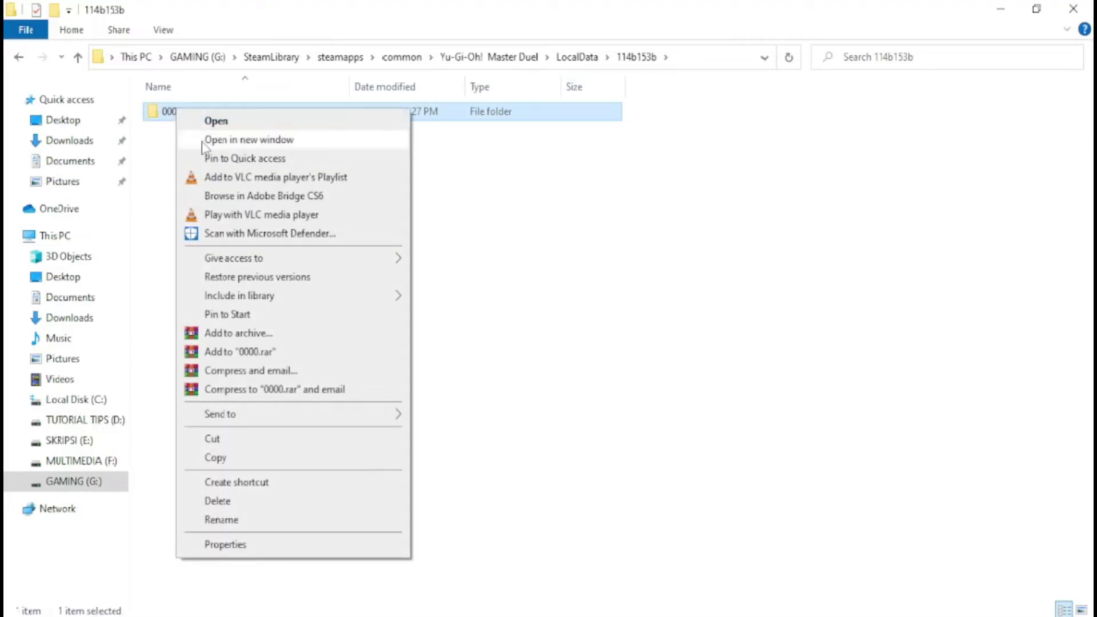
left_click(216, 458)
key("alt+Left")
left_click(182, 148)
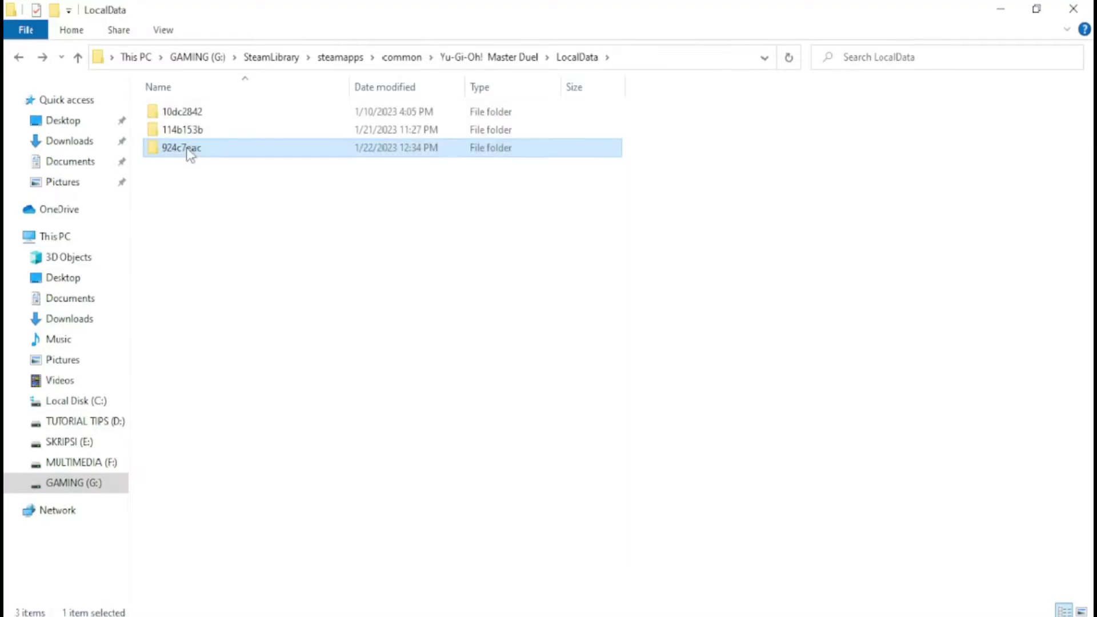
Paste the 0000 data into 924c7eac, replacing the 161 duplicate files, then return to LocalData
double_click(186, 150)
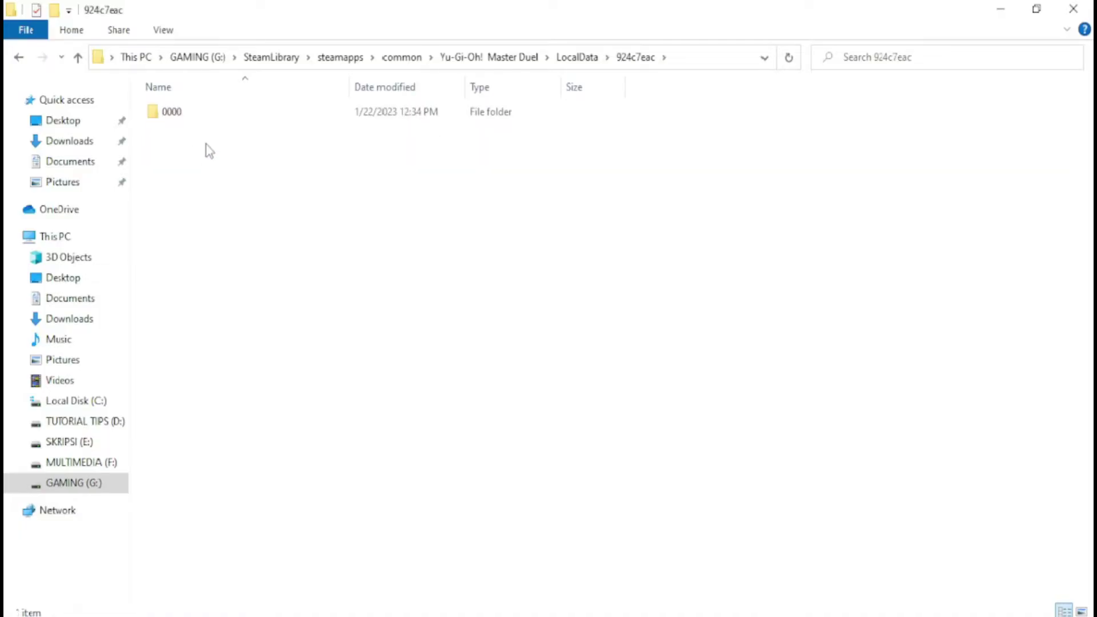
right_click(208, 150)
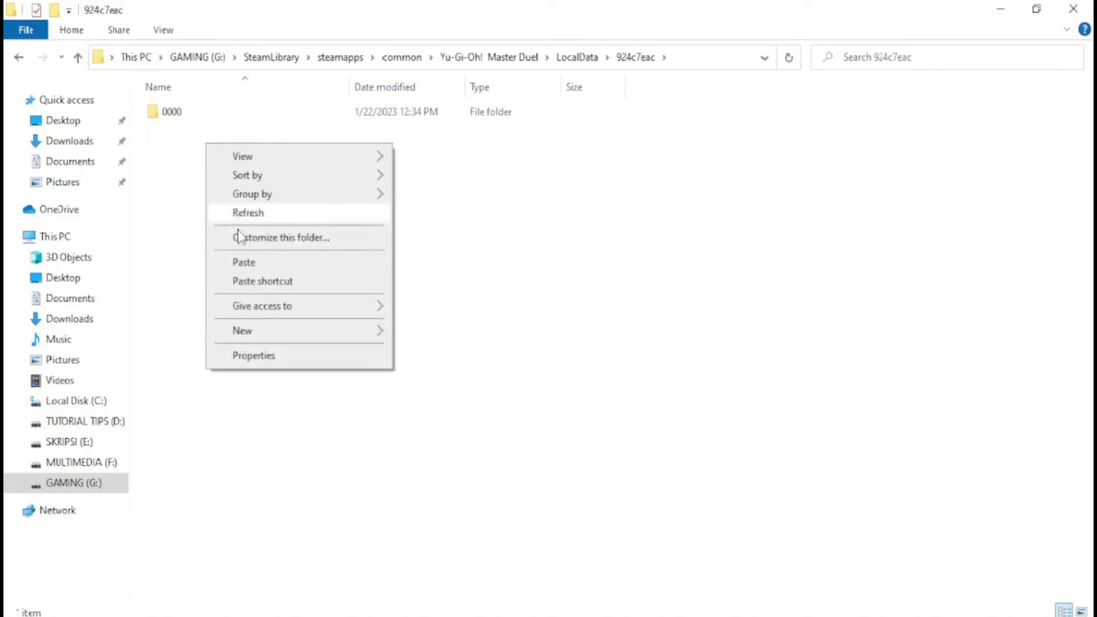
left_click(244, 264)
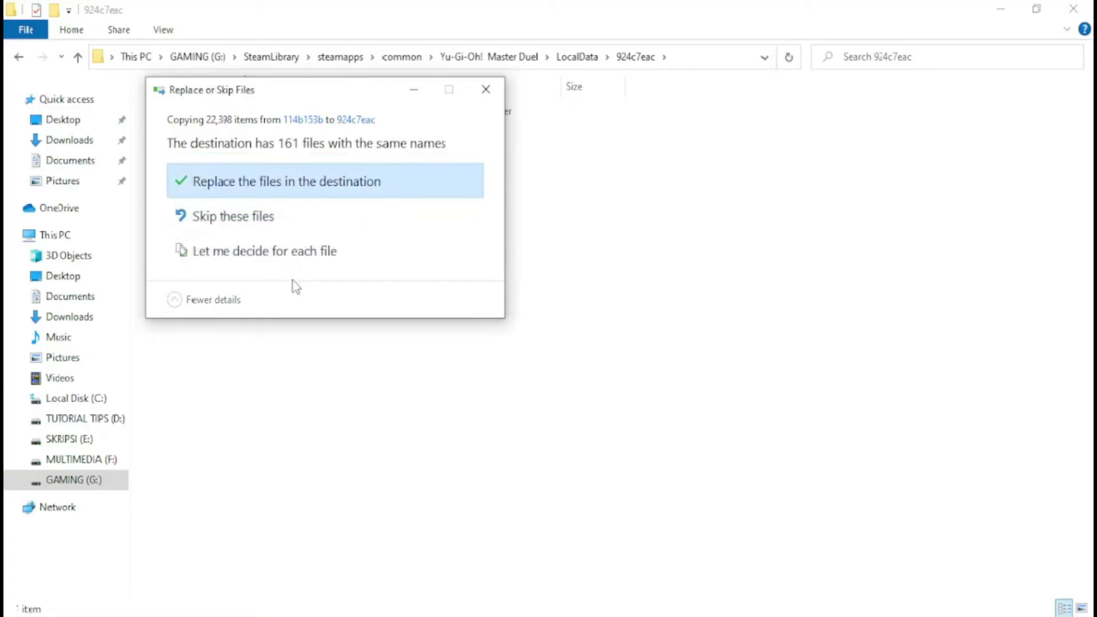
left_click(309, 190)
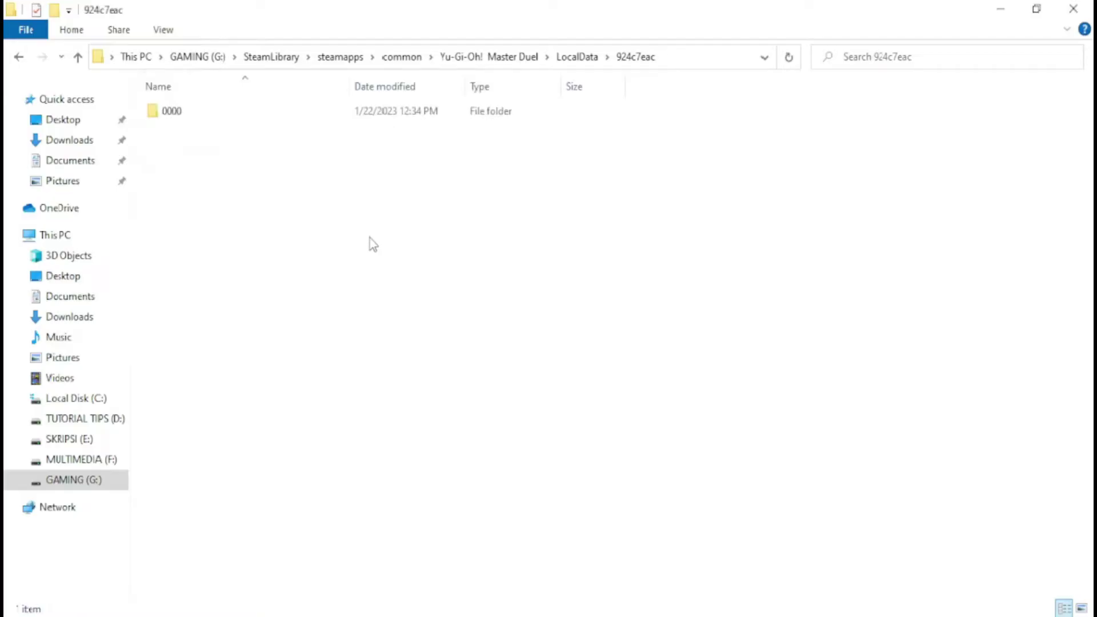
left_click(19, 58)
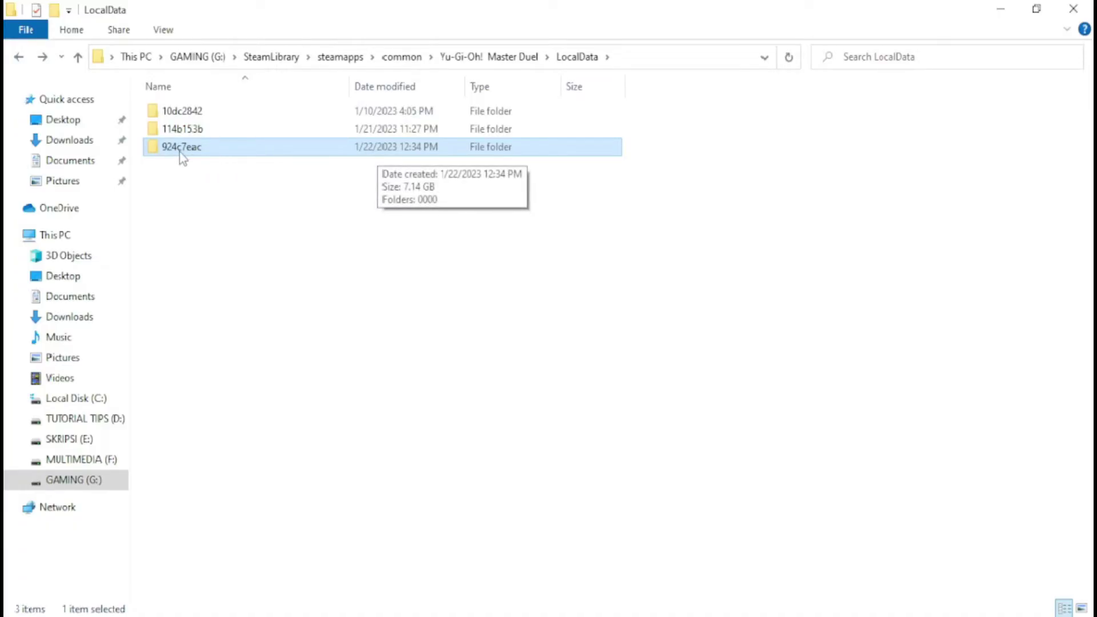
Check that 924c7eac, 114b153b and 10dc2842 each show 7.14 GB in 22,140 files, then bring up Steam
right_click(179, 151)
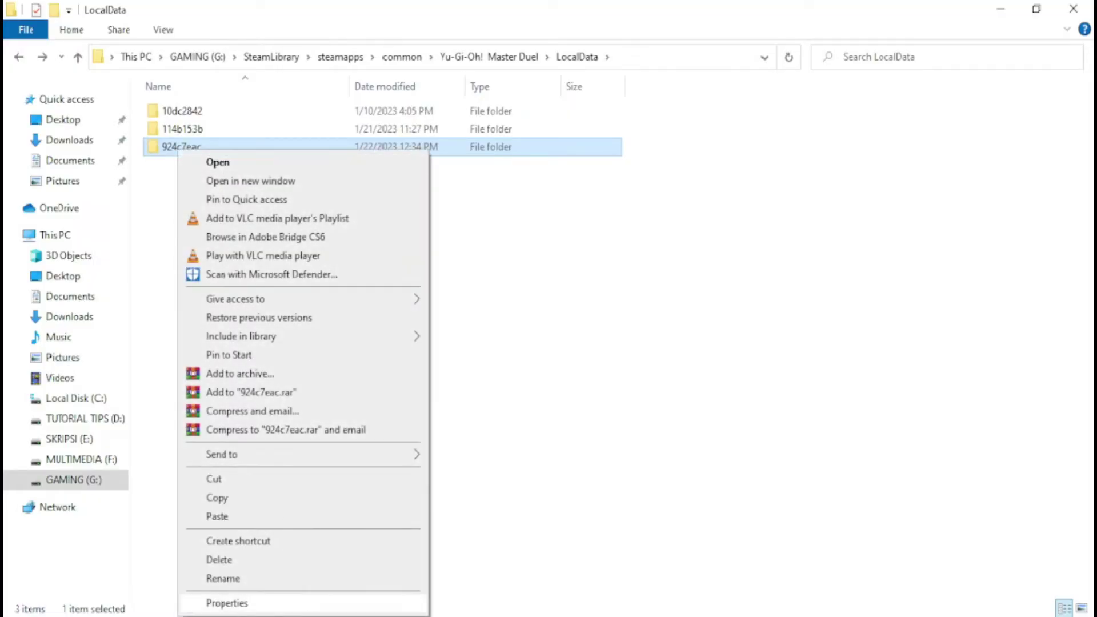
left_click(276, 604)
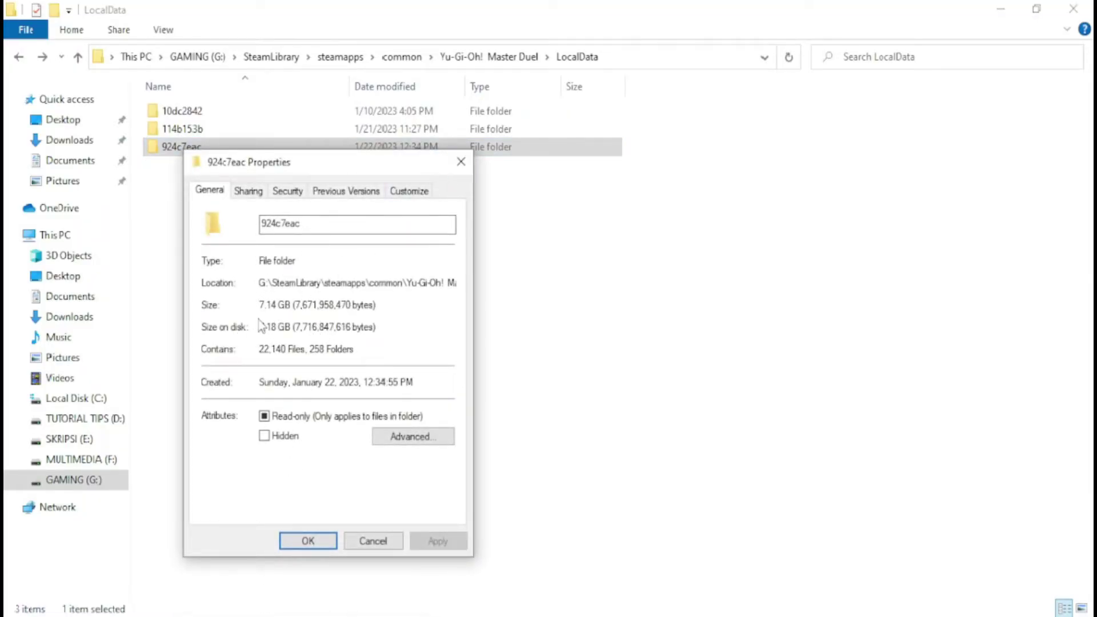
left_click(461, 162)
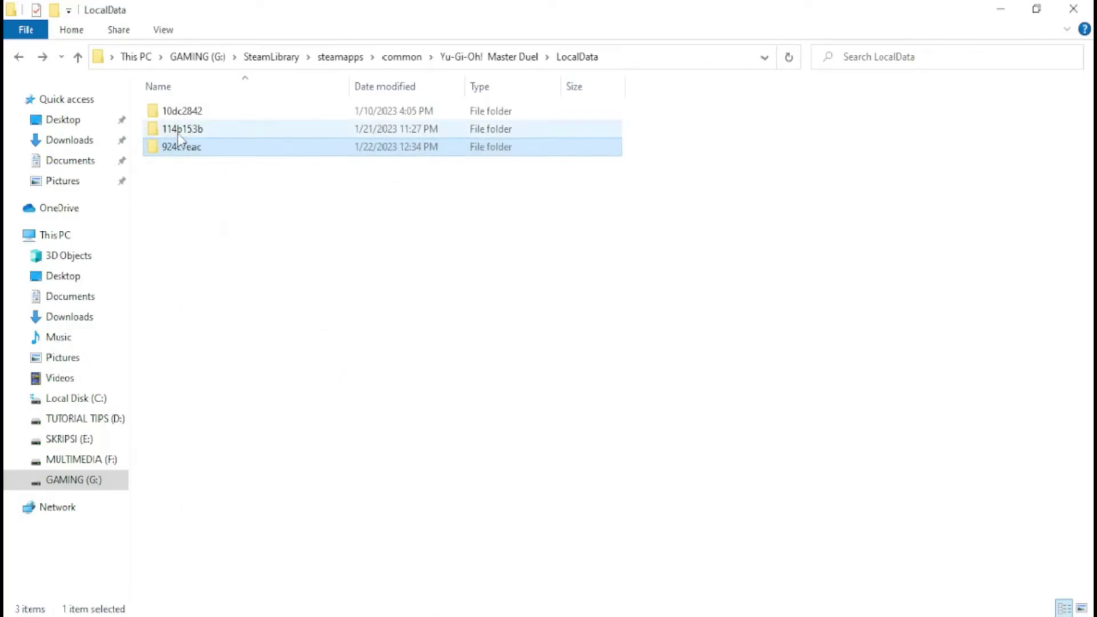
right_click(178, 135)
left_click(229, 585)
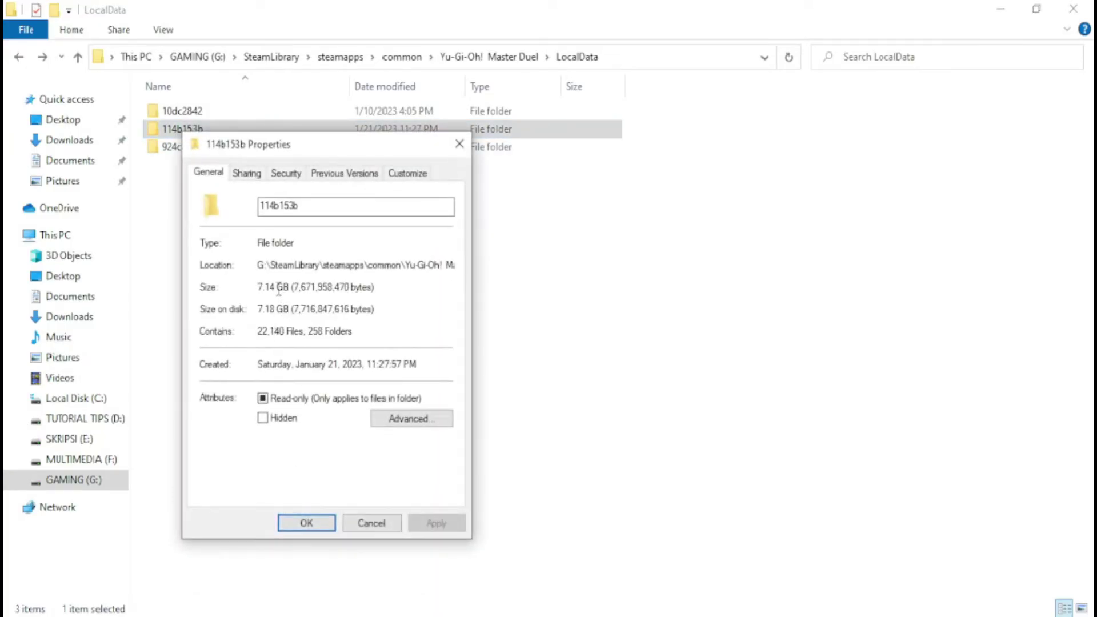
left_click(458, 146)
right_click(177, 111)
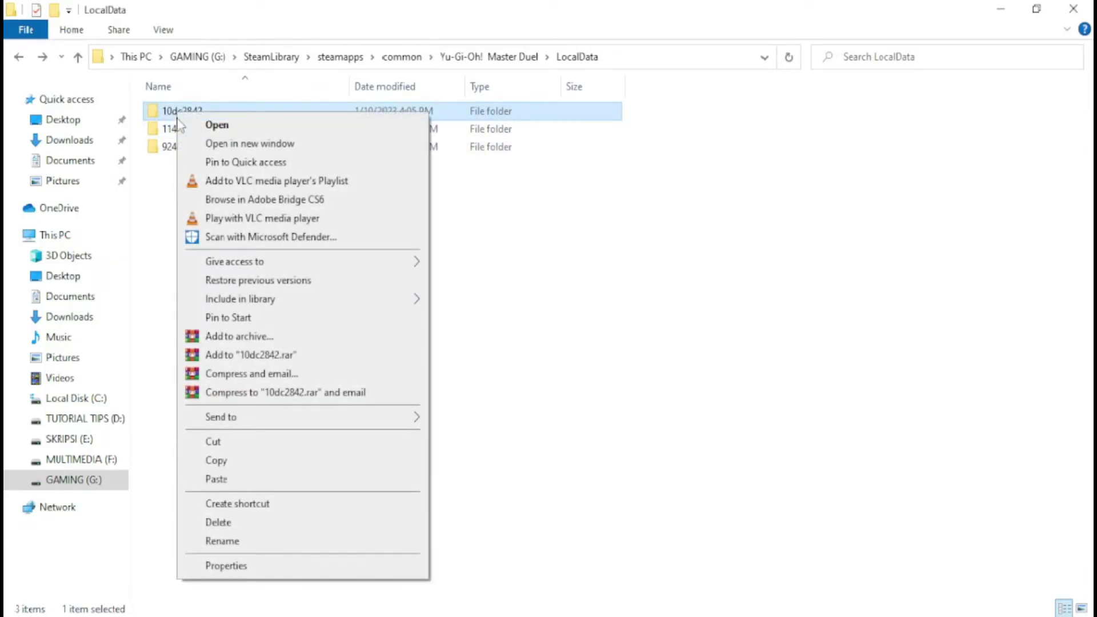
left_click(224, 567)
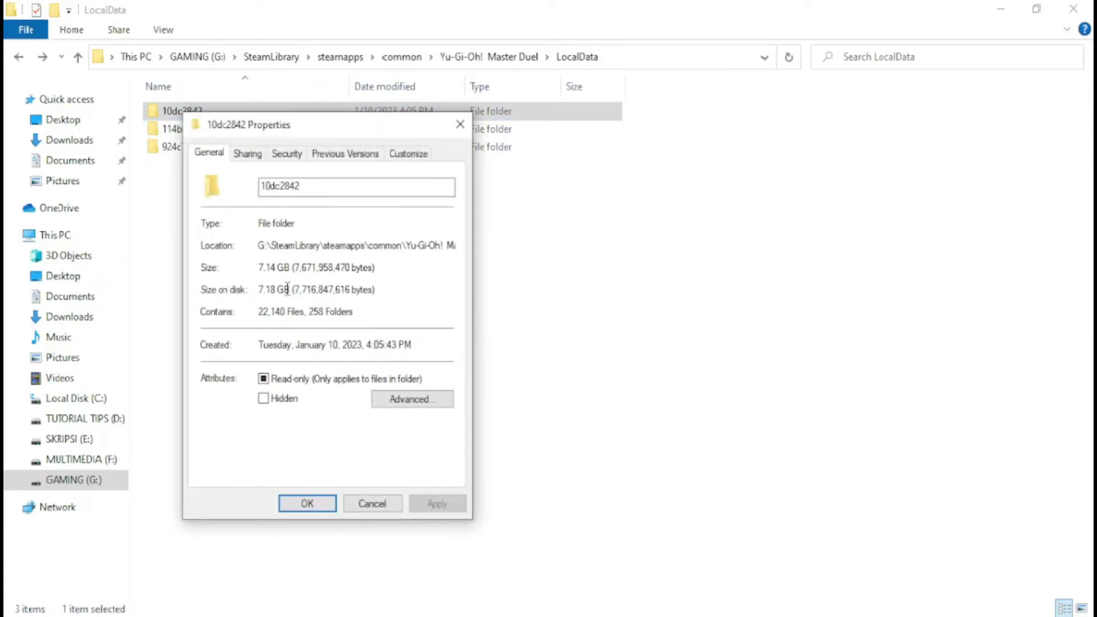
left_click(458, 126)
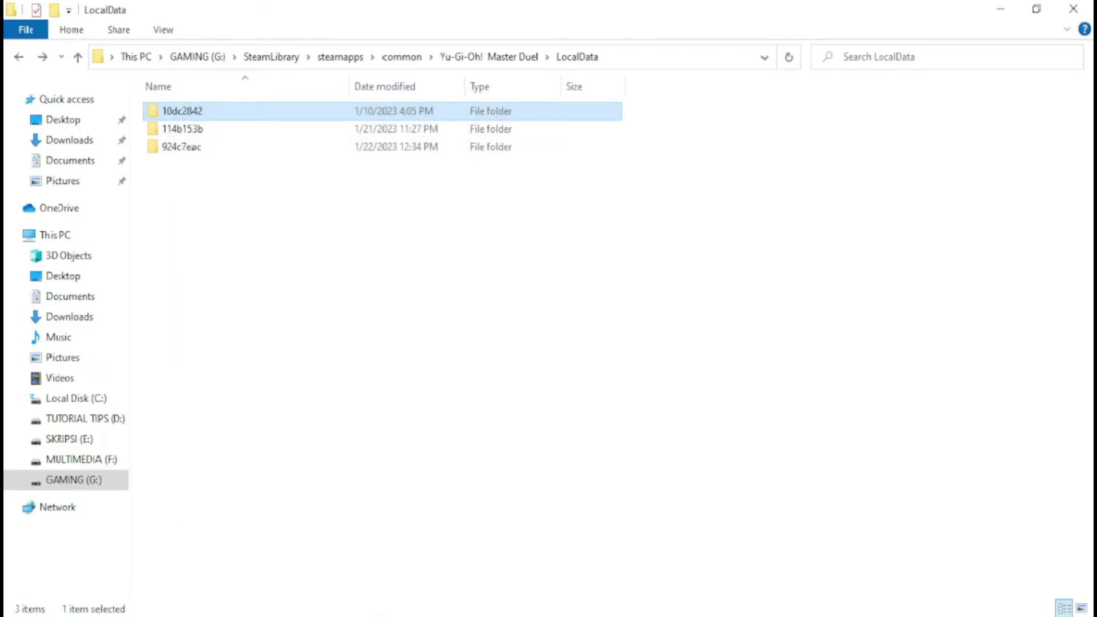
left_click(497, 557)
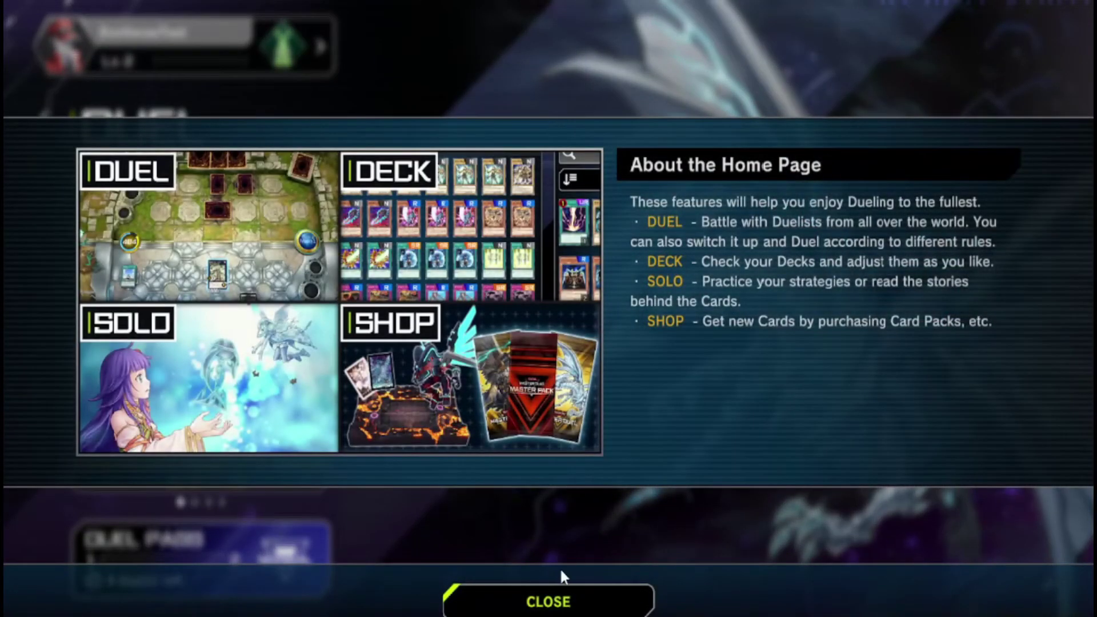
left_click(559, 592)
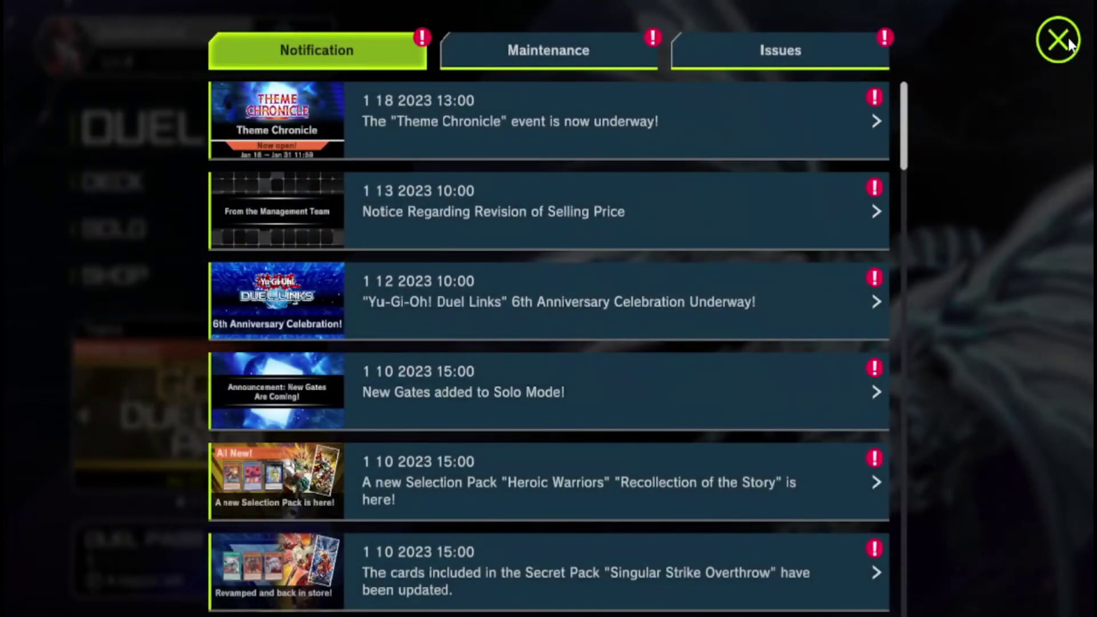
left_click(1062, 41)
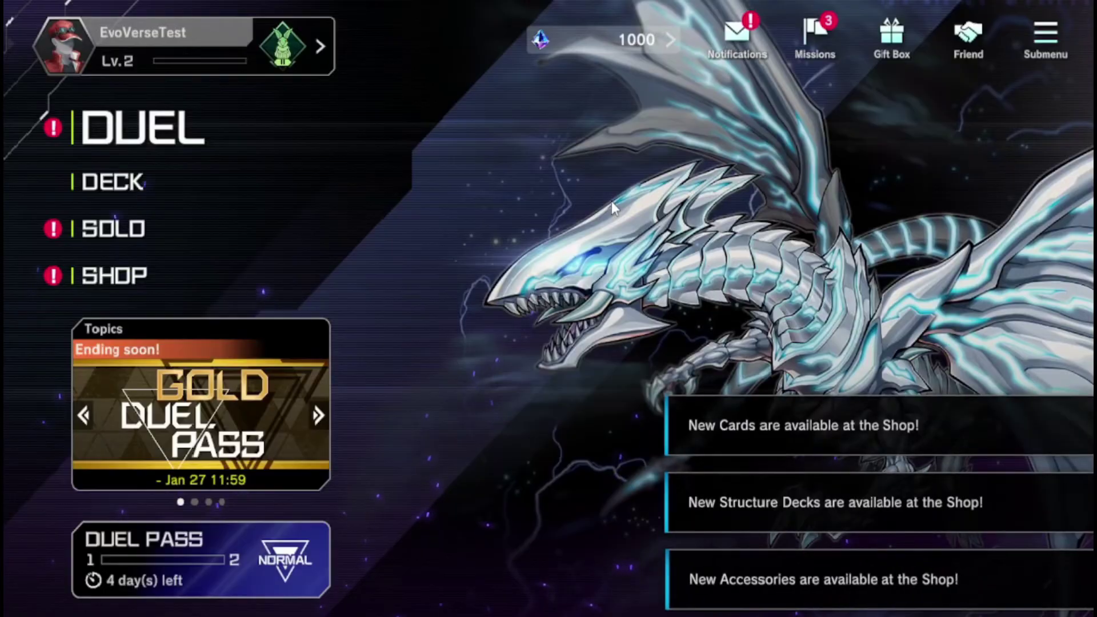
left_click(187, 280)
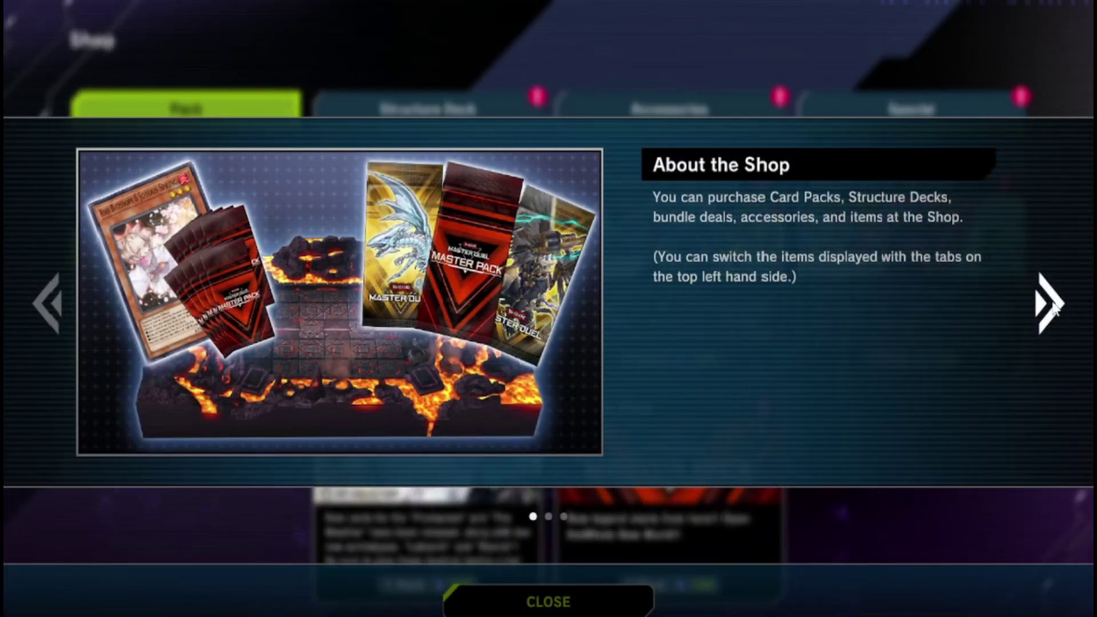
left_click(1051, 306)
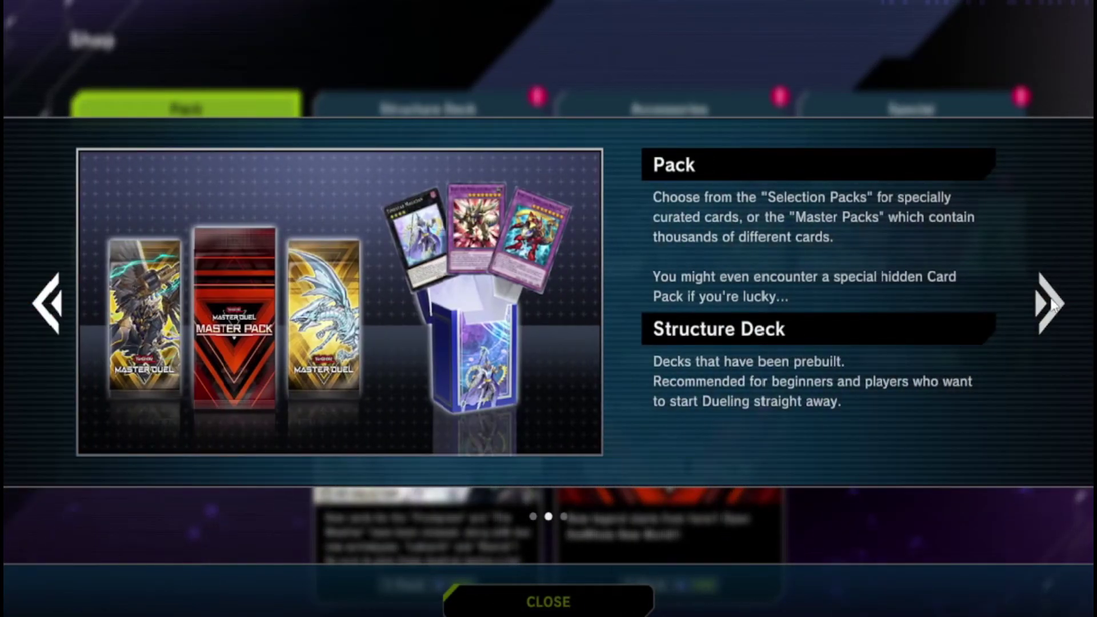
left_click(1046, 302)
left_click(596, 594)
left_click(209, 300)
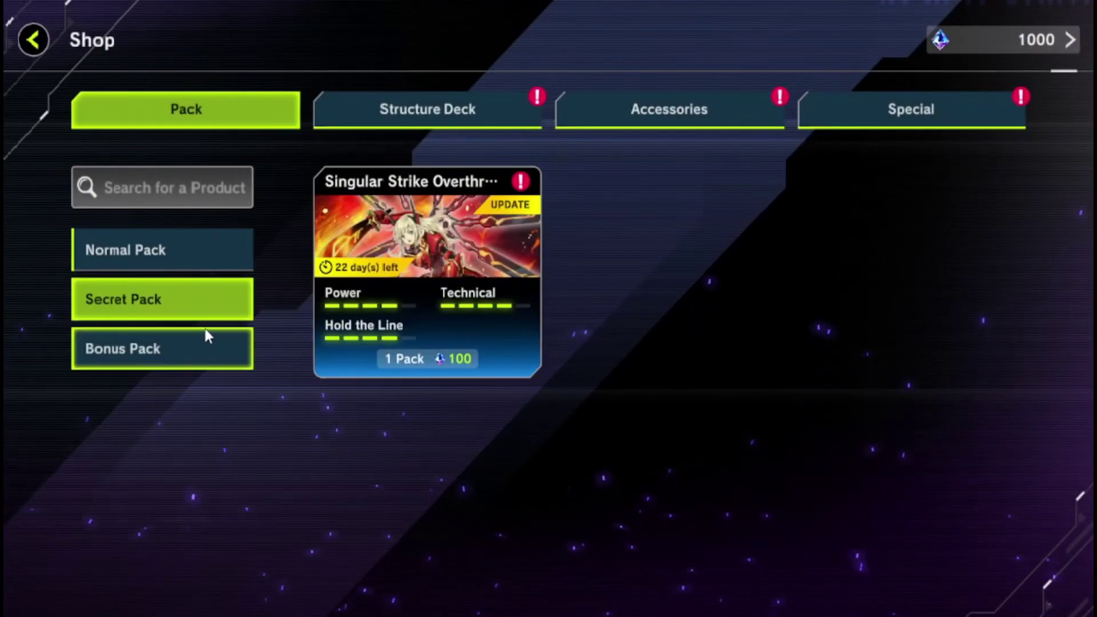
left_click(204, 328)
left_click(421, 112)
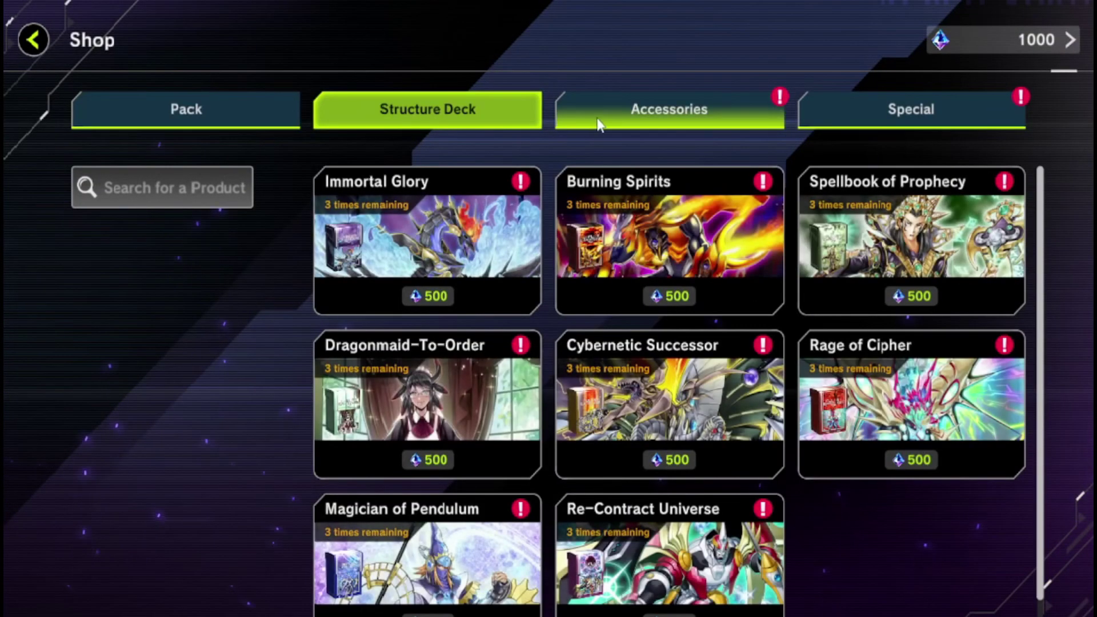
left_click(618, 118)
left_click(191, 311)
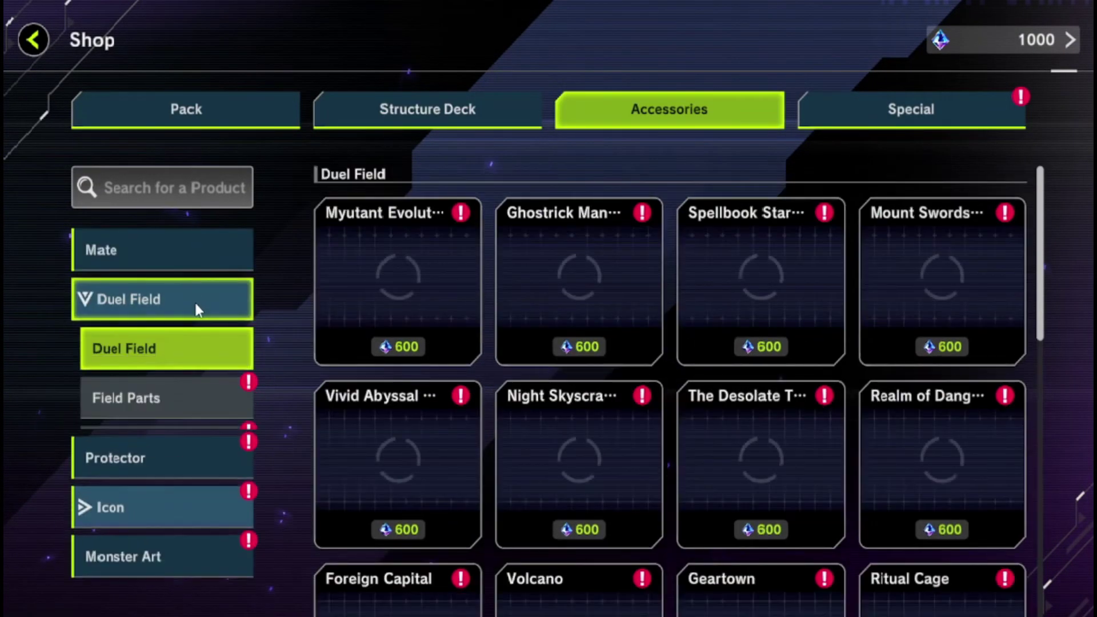
left_click(171, 451)
left_click(183, 403)
left_click(167, 496)
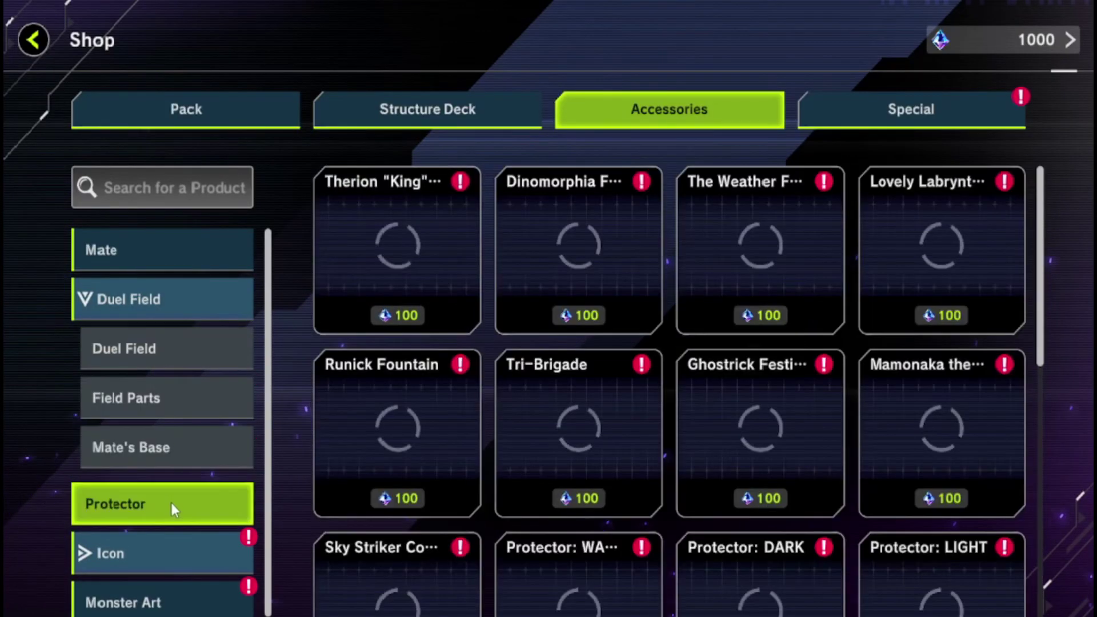
left_click(183, 553)
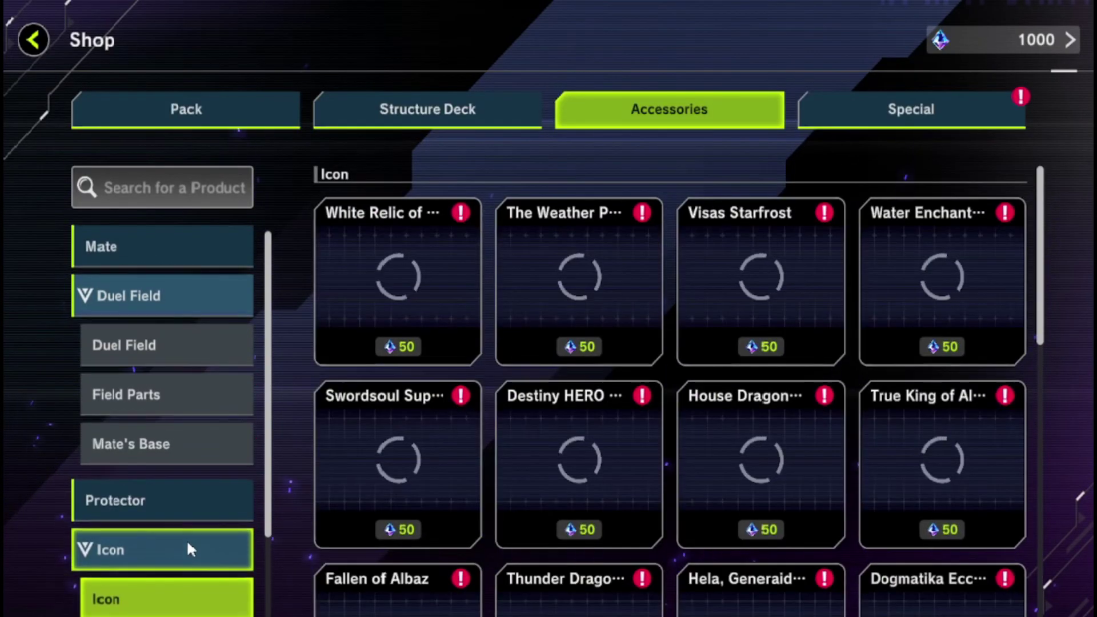
left_click(172, 546)
left_click(169, 600)
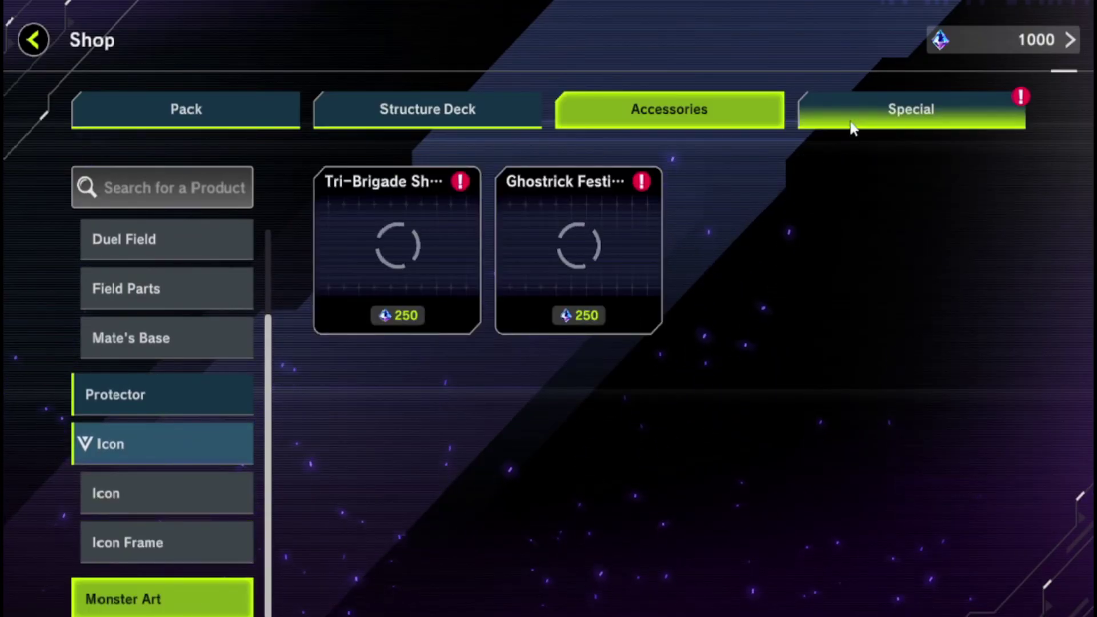
left_click(863, 108)
left_click(187, 305)
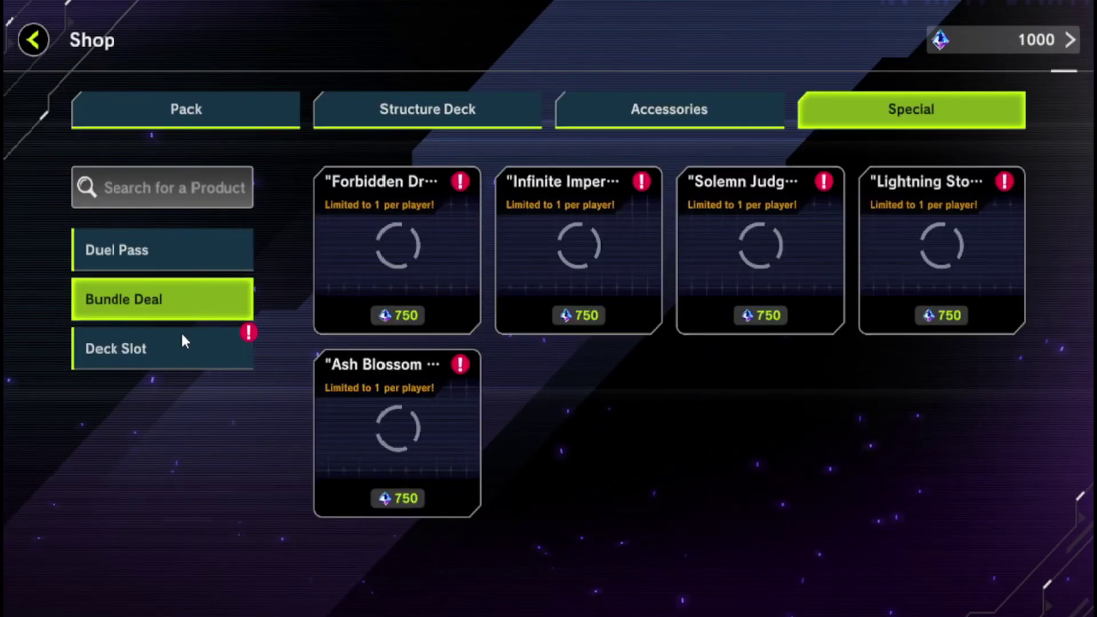
left_click(180, 344)
left_click(34, 42)
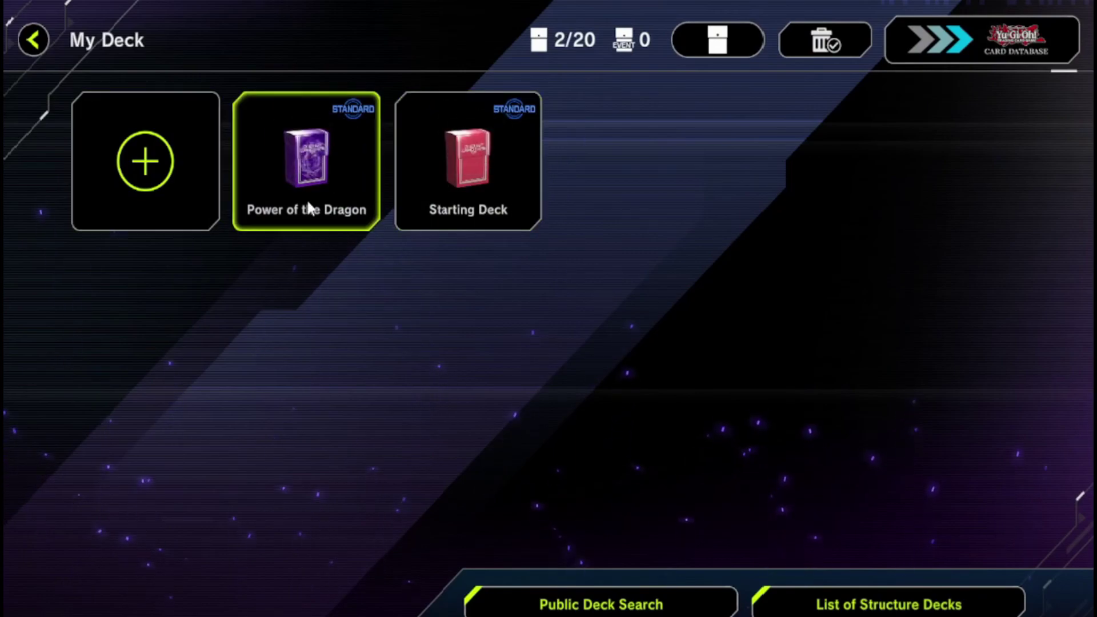
left_click(39, 46)
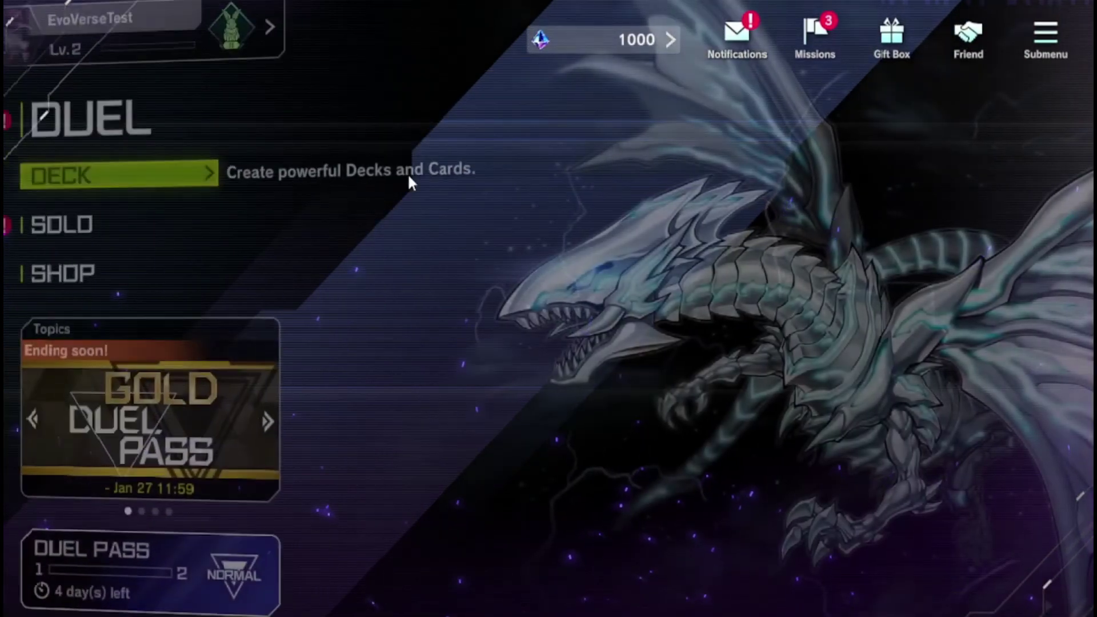